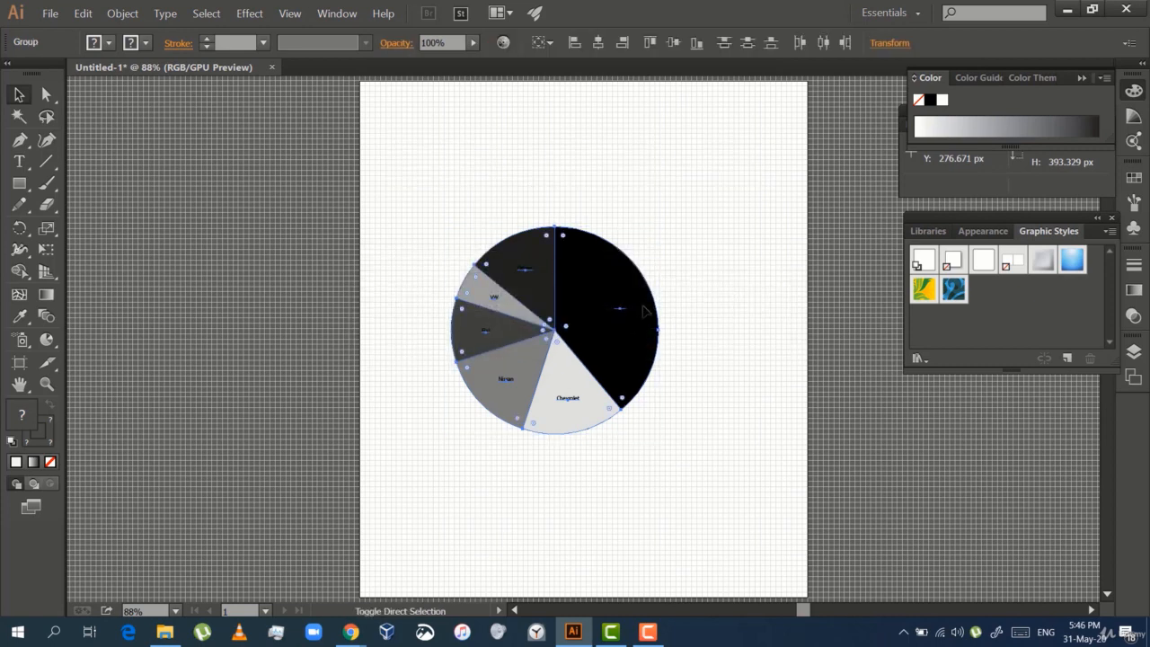
Ungroup the pie chart and select only its largest slice, Tesla, with the Direct Selection tool
key(ctrl+shift+g)
click(691, 358)
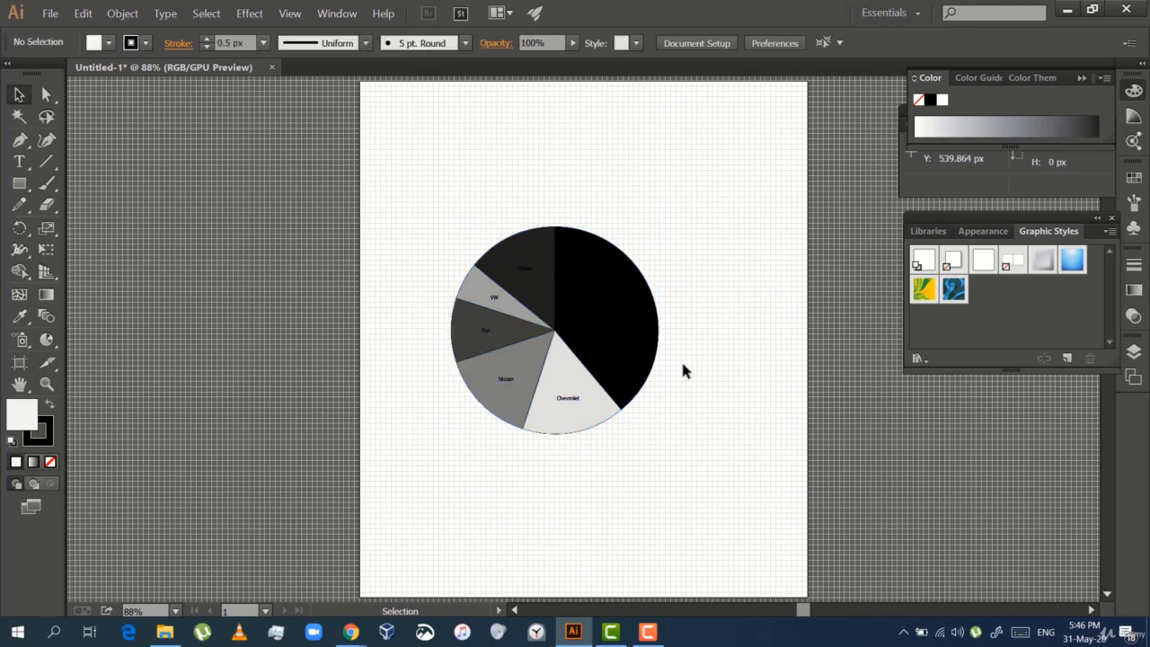
click(47, 93)
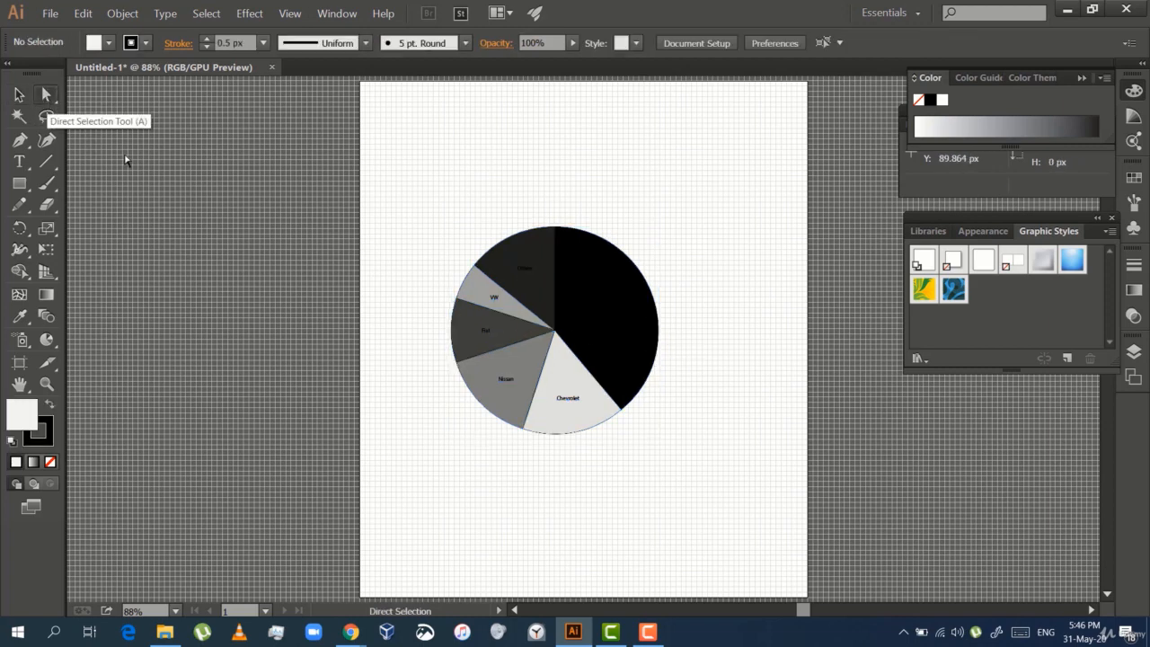
click(591, 337)
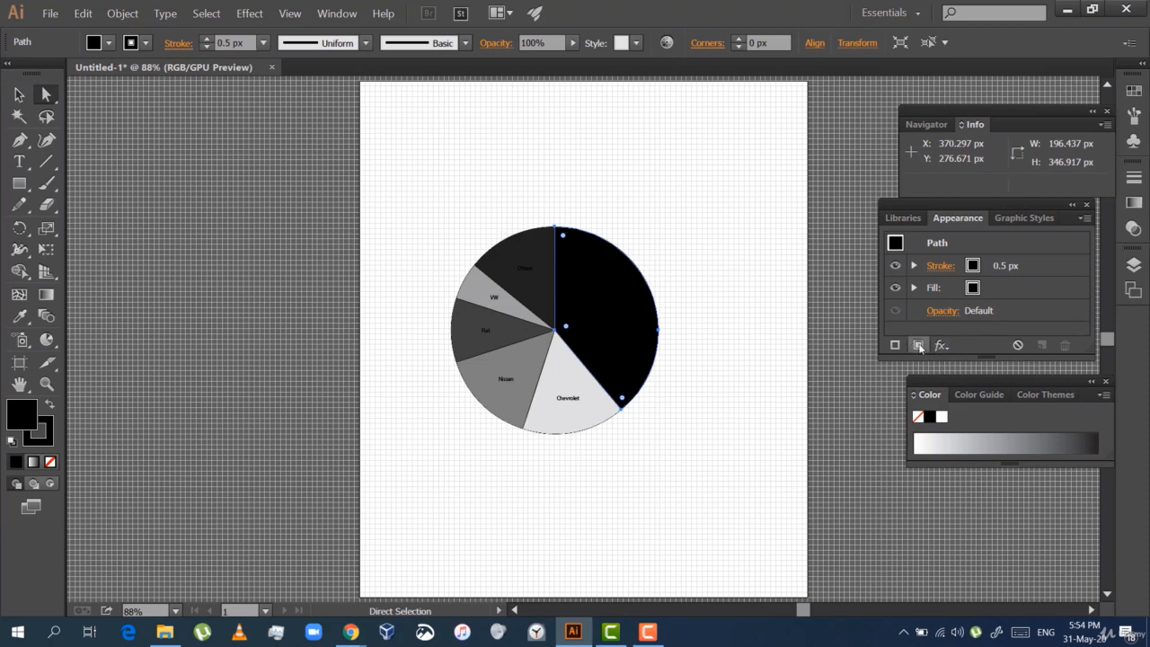
Hide the Tesla slice's stroke and give the slice an additional fill of RGB 255, 223, 153
click(892, 269)
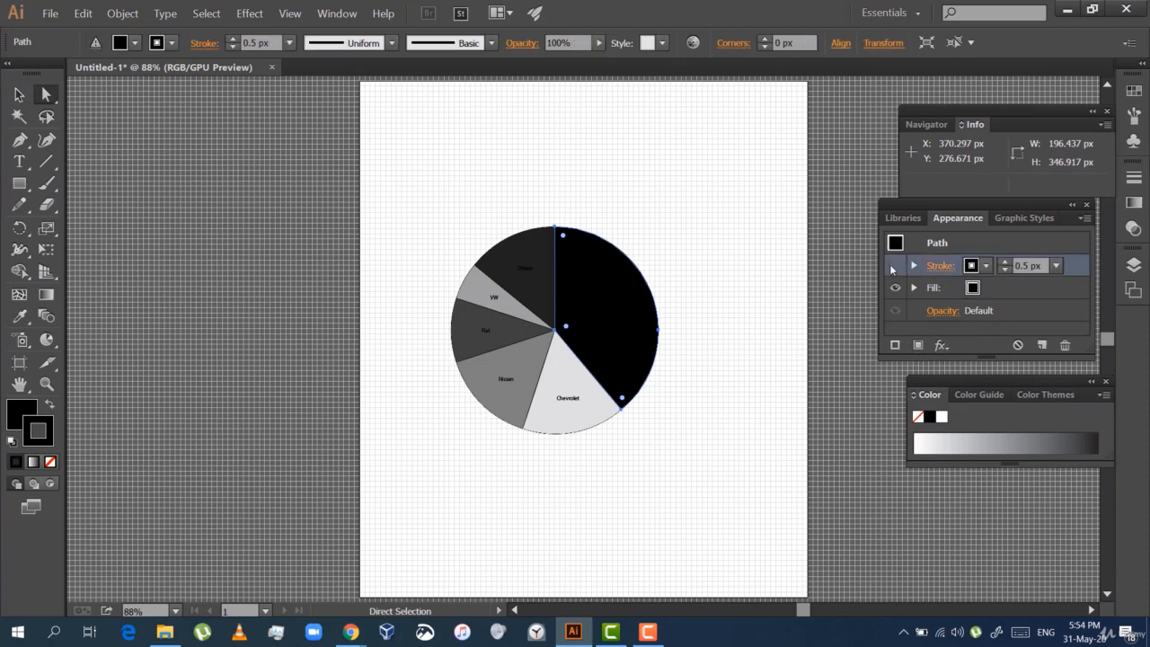
click(975, 289)
shift+click(977, 289)
click(942, 319)
text(255)
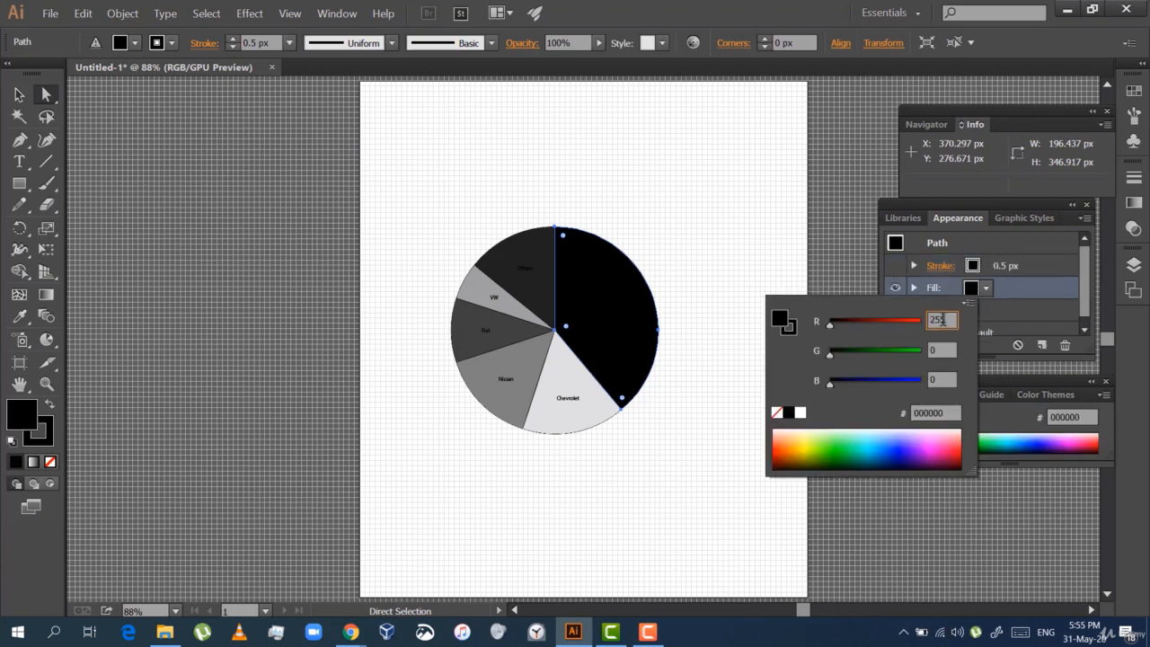
key(Tab)
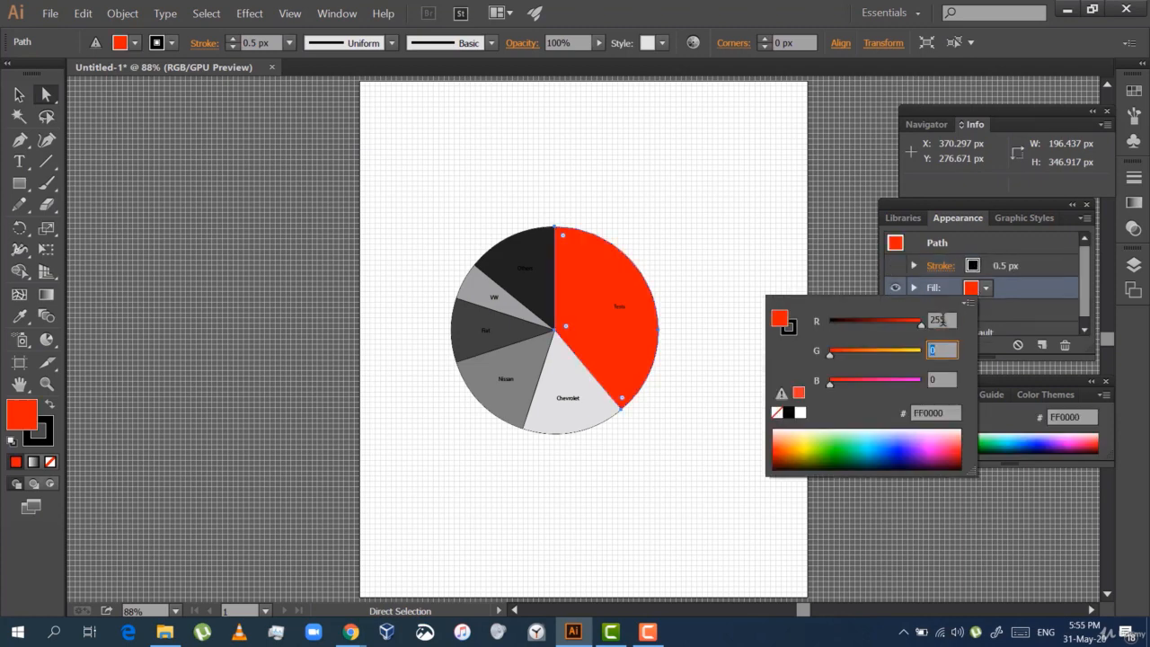
text(223)
key(Tab)
text(1)
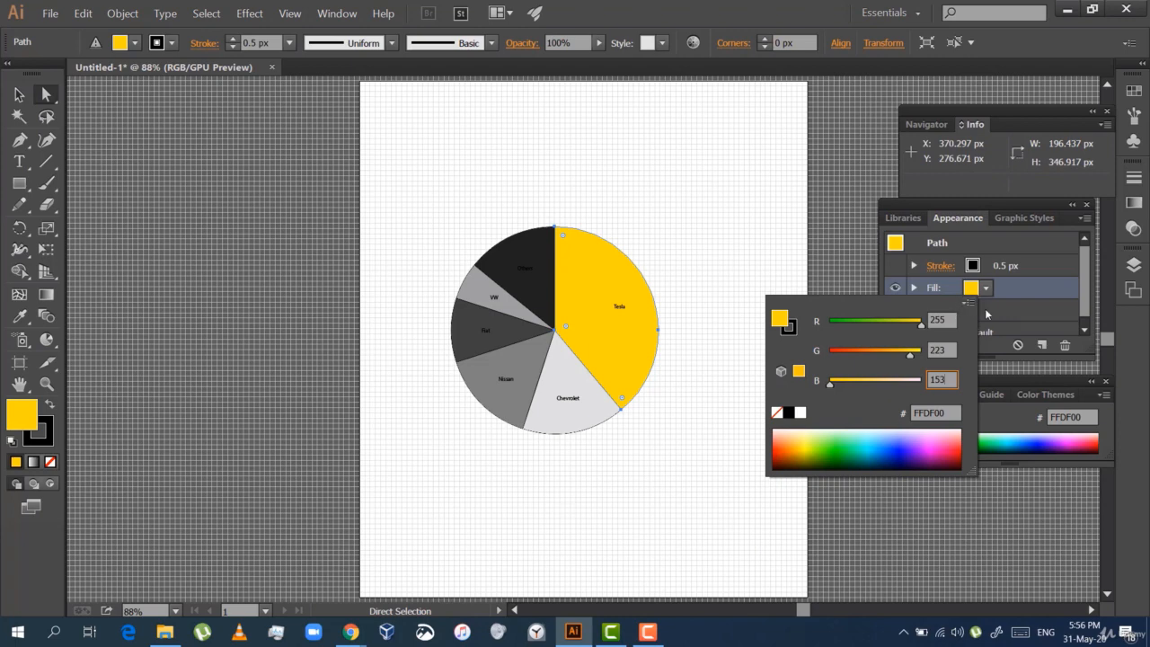
key(Return)
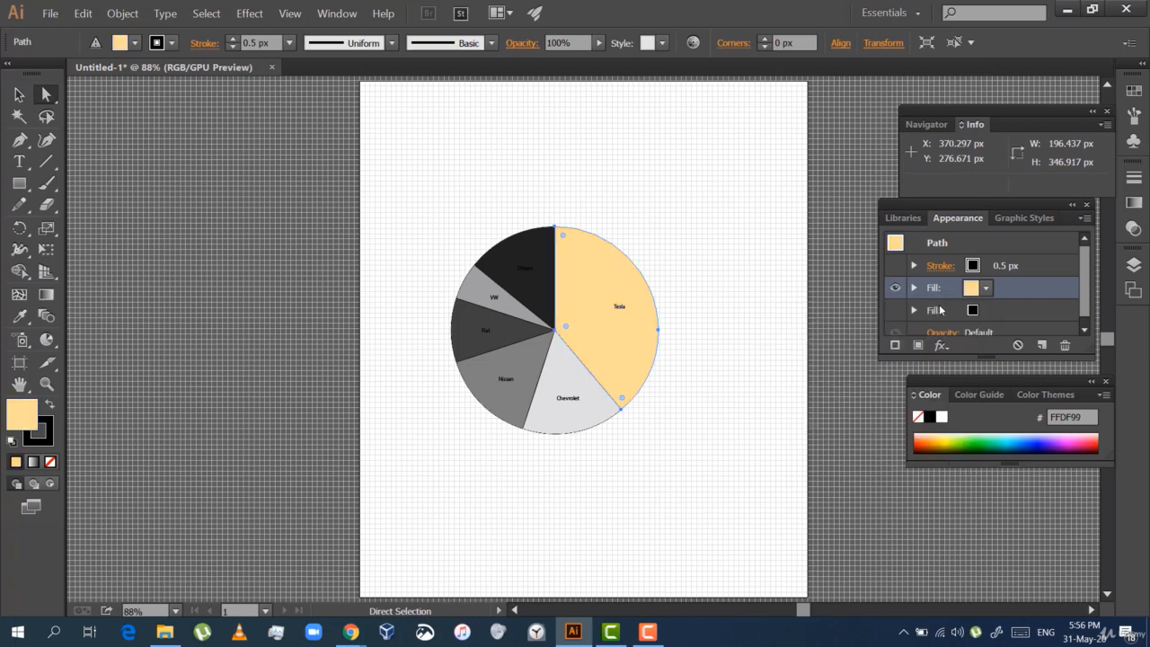
Apply a Transform effect to the light yellow fill that shifts it upward with a negative vertical move
click(247, 13)
mouse_move(300, 150)
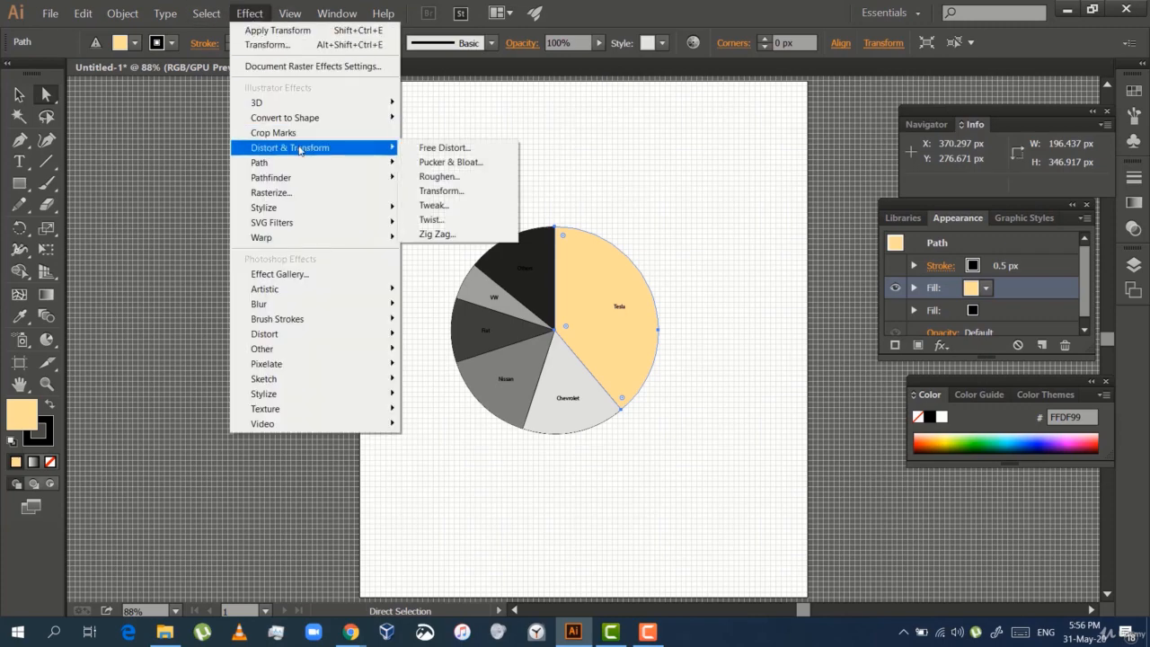
click(426, 191)
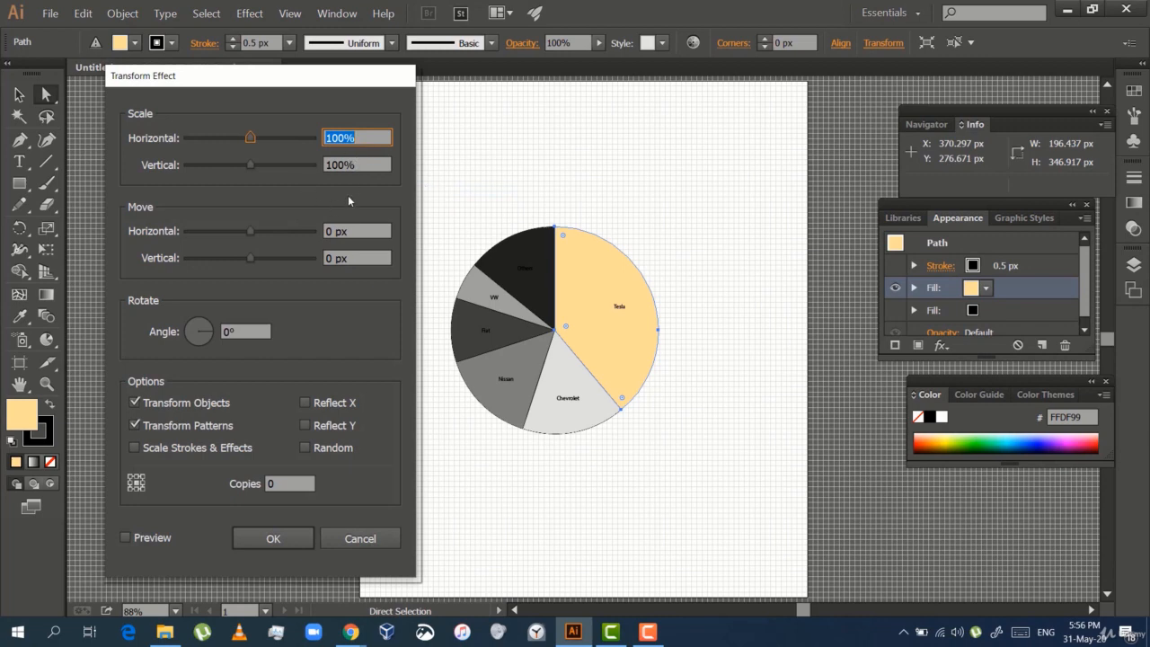
click(334, 258)
key(Down)
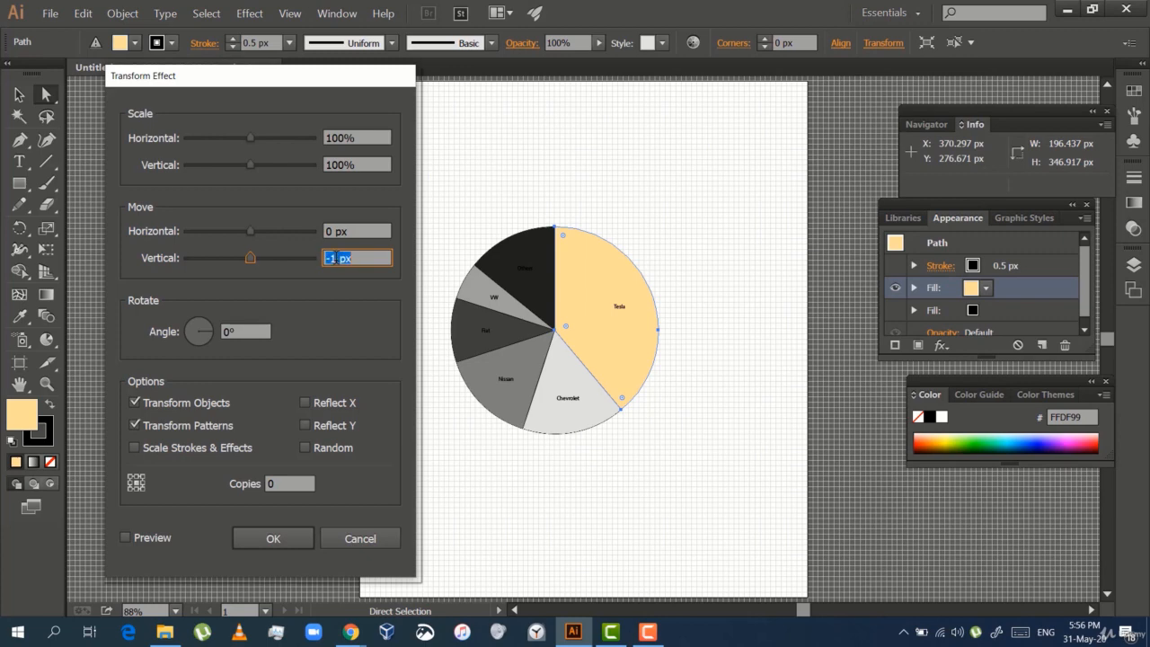
key(Down)
key(Down)
key(Down)
click(273, 538)
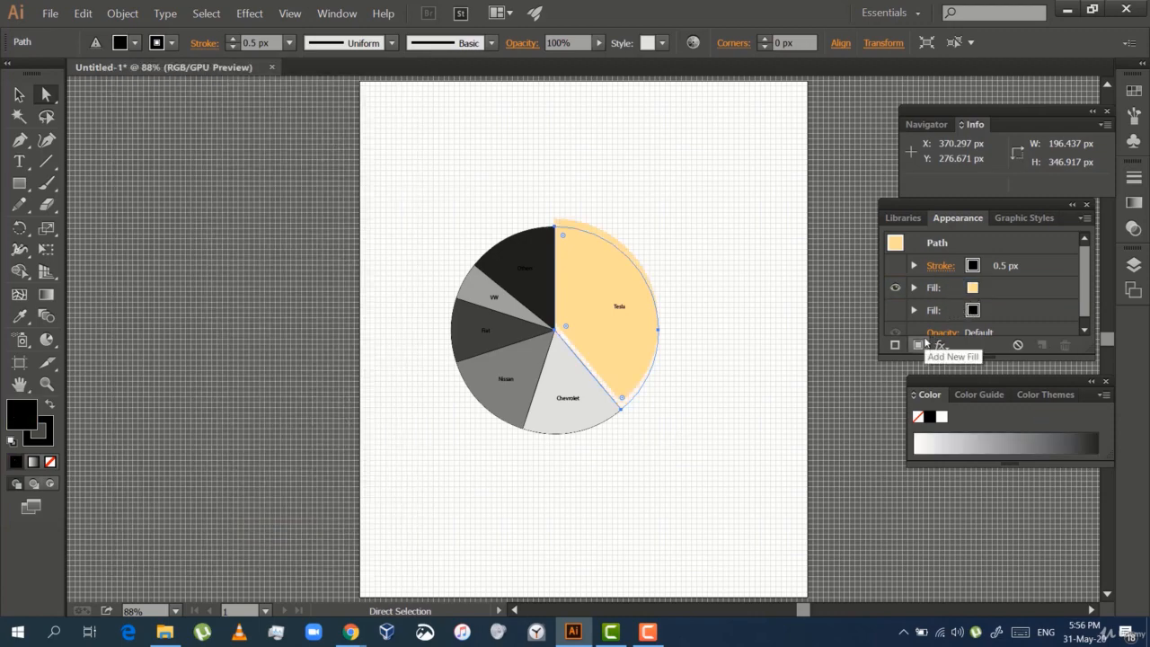
Add another fill to the Tesla slice in RGB mode with the color 255, 190, 123
click(917, 345)
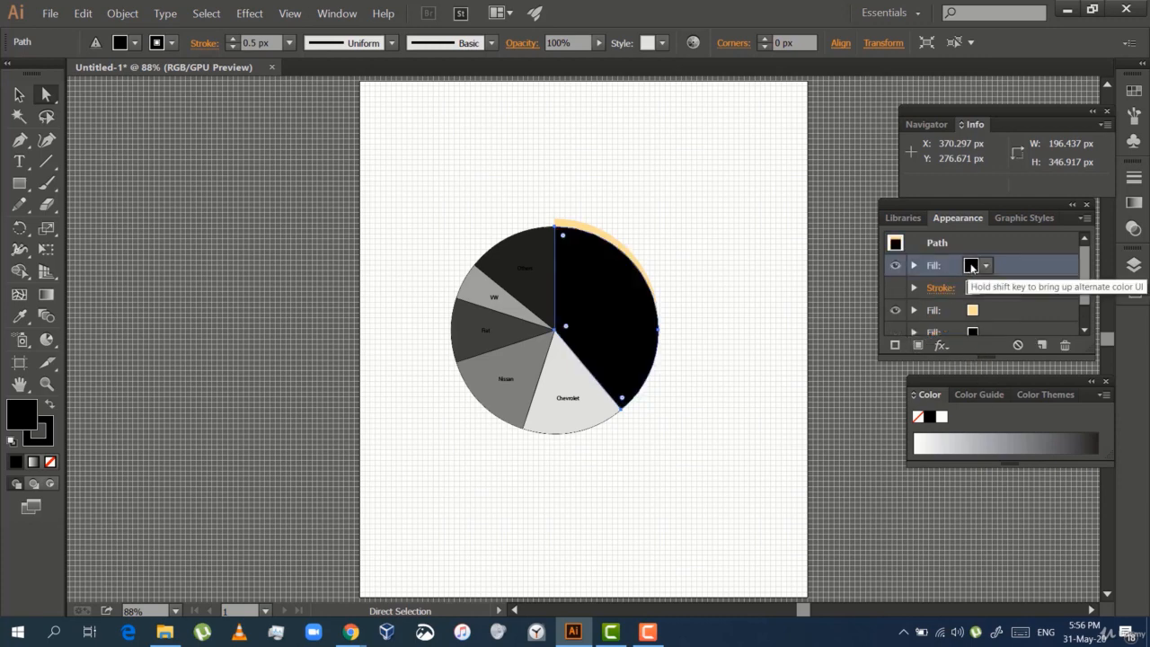
shift+click(972, 266)
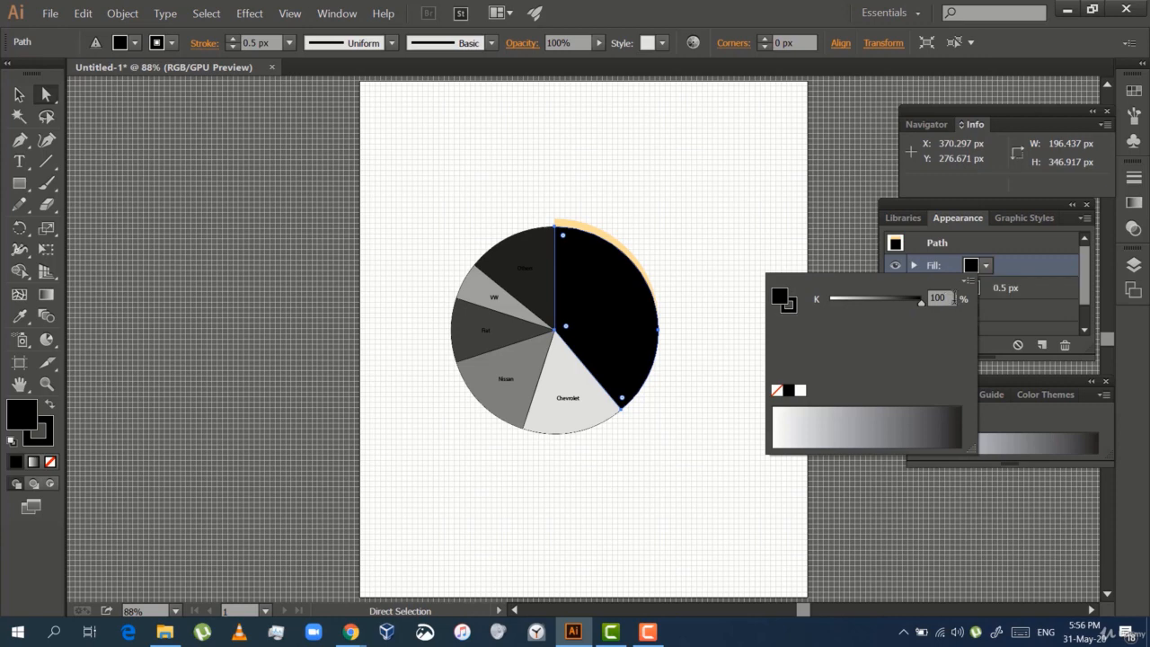
click(968, 281)
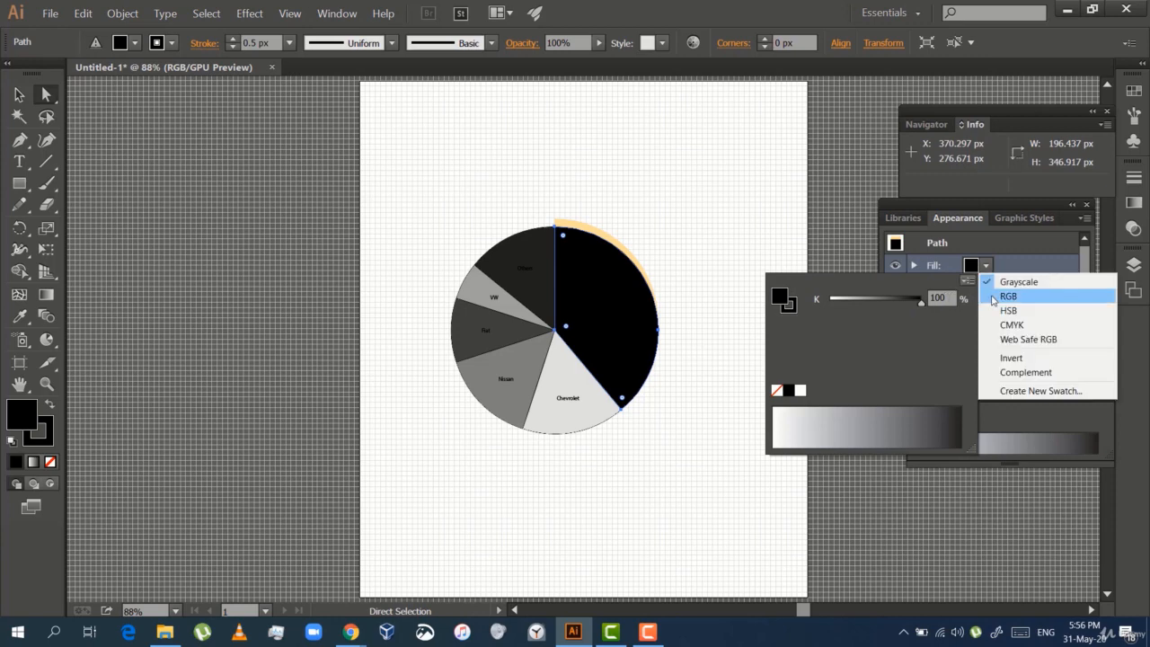
click(1004, 297)
click(941, 299)
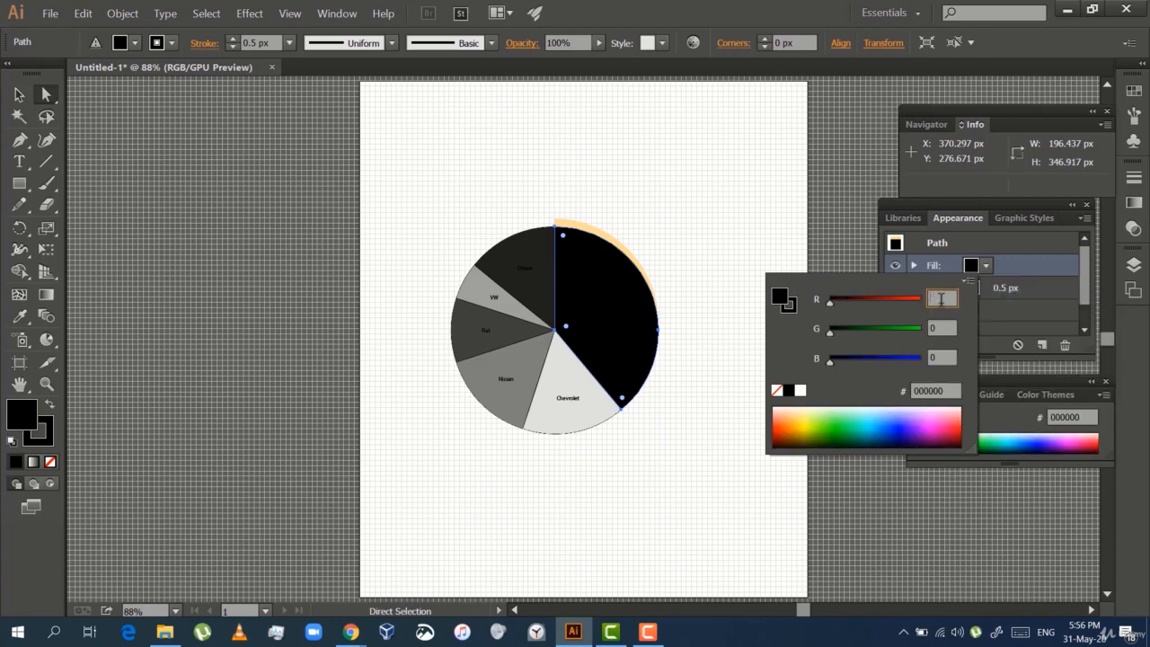
text(255)
key(Tab)
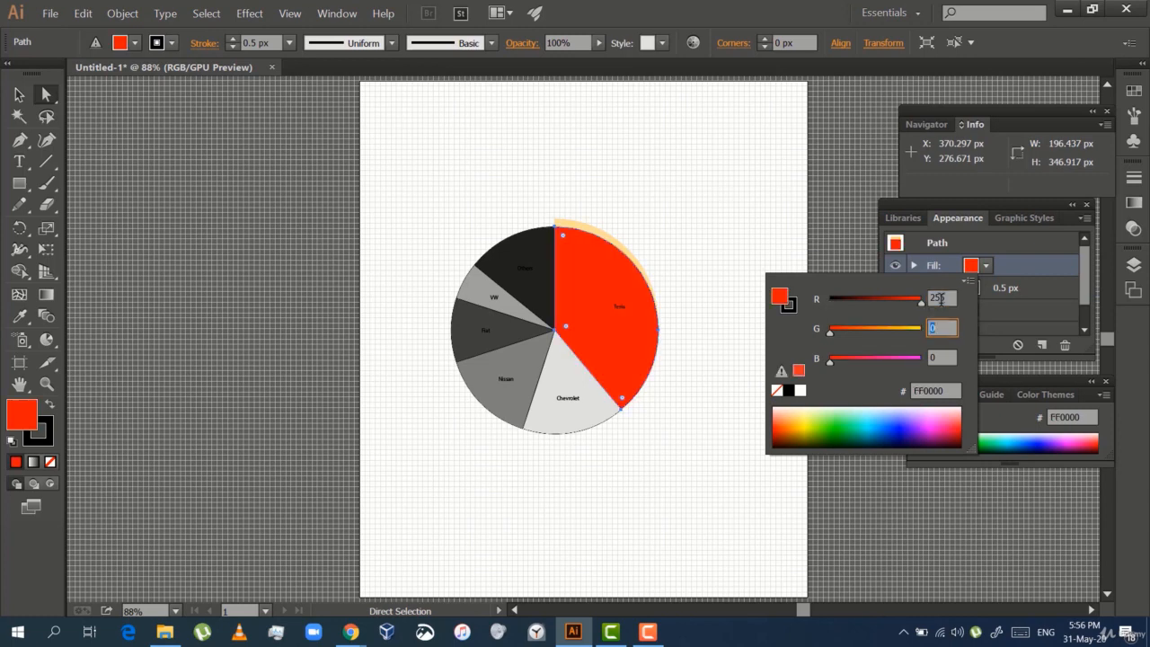
text(190)
key(Tab)
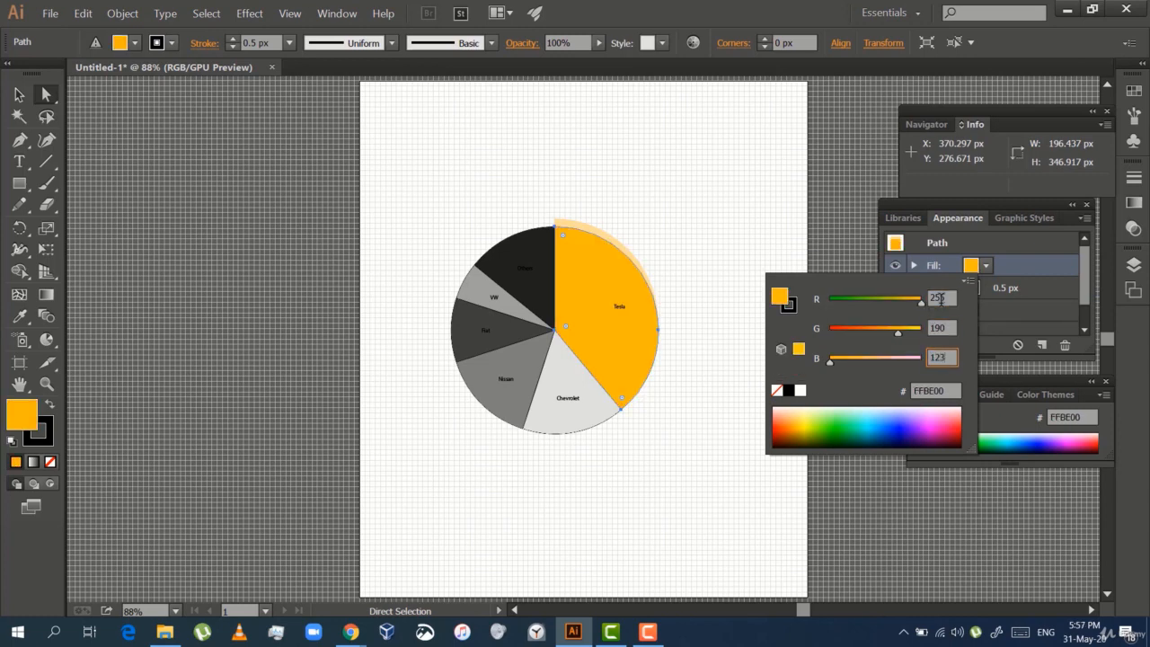
key(Return)
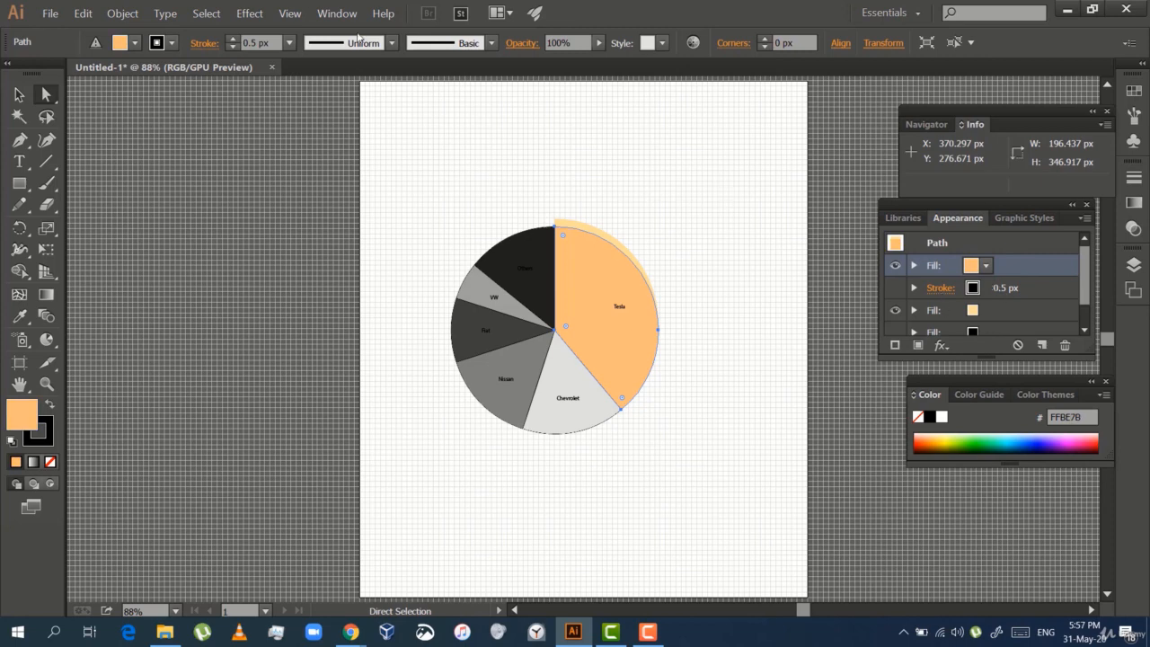
Apply a Transform effect to the orange fill with a vertical move of -1 px and several copies
click(238, 15)
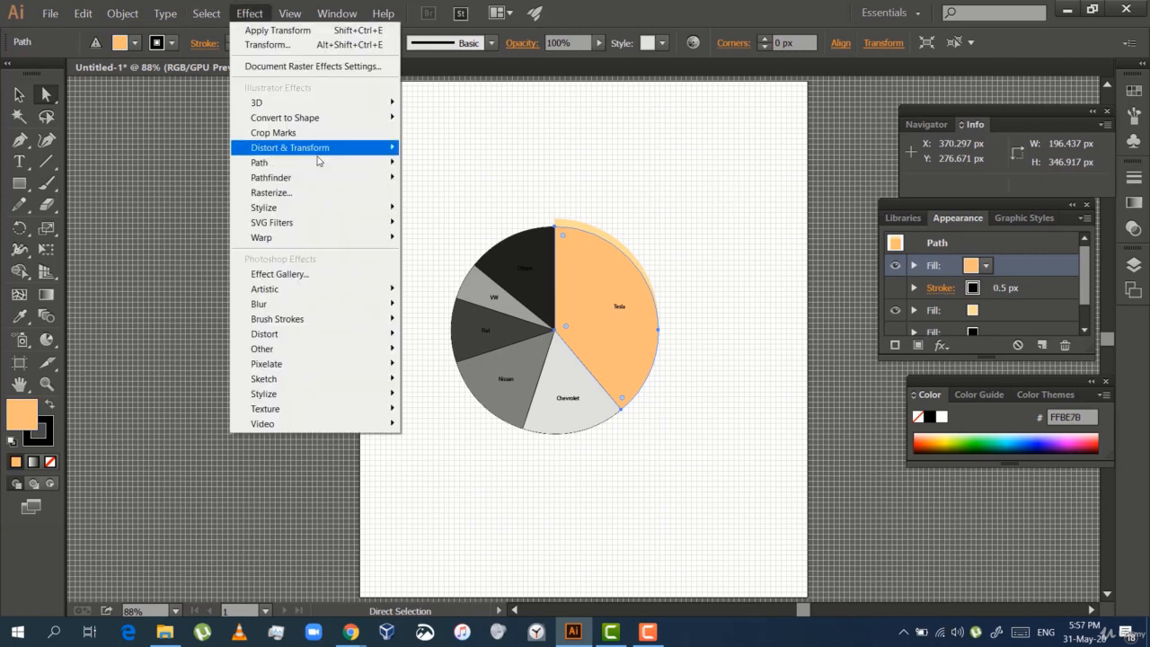
mouse_move(316, 155)
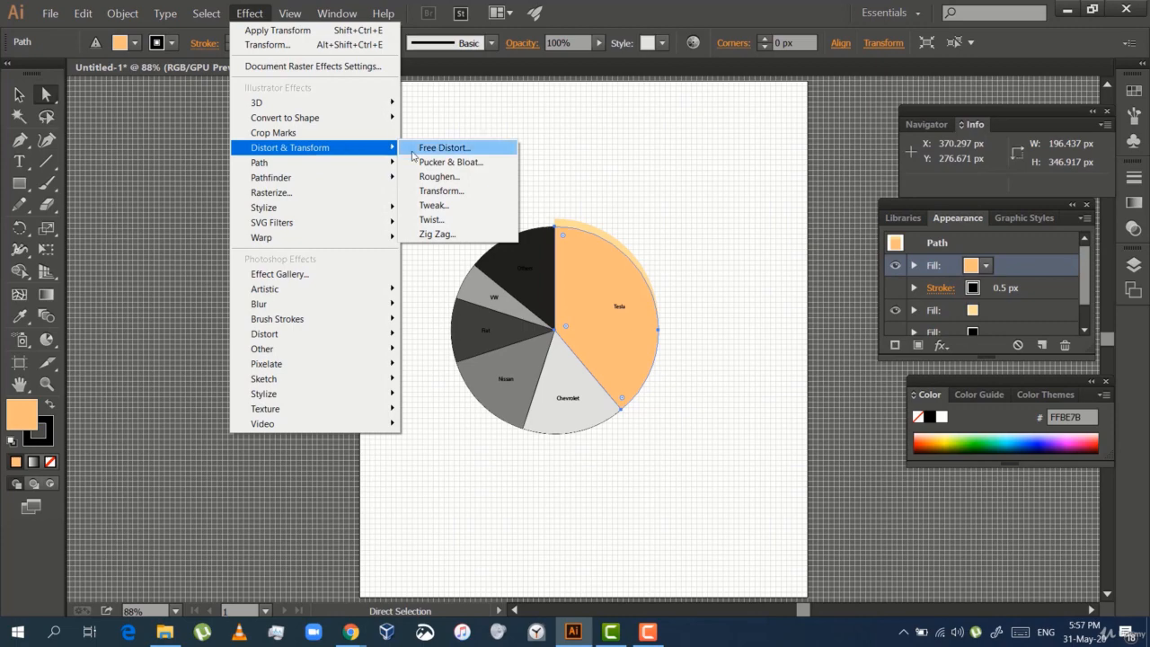
click(427, 192)
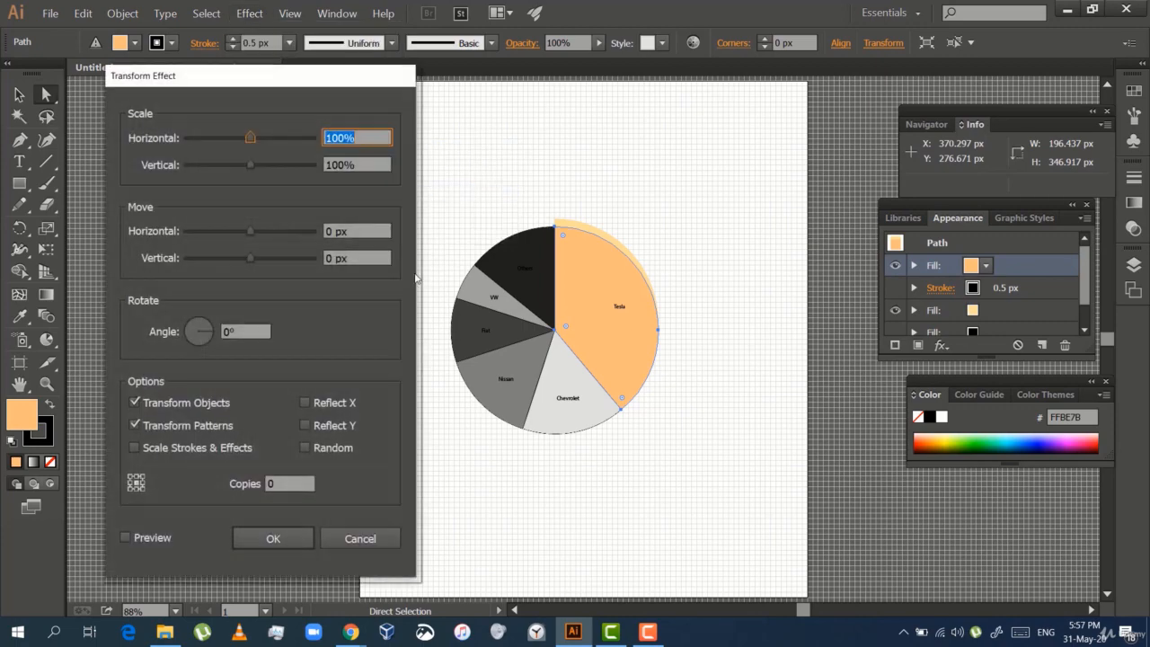
click(328, 256)
key(Down)
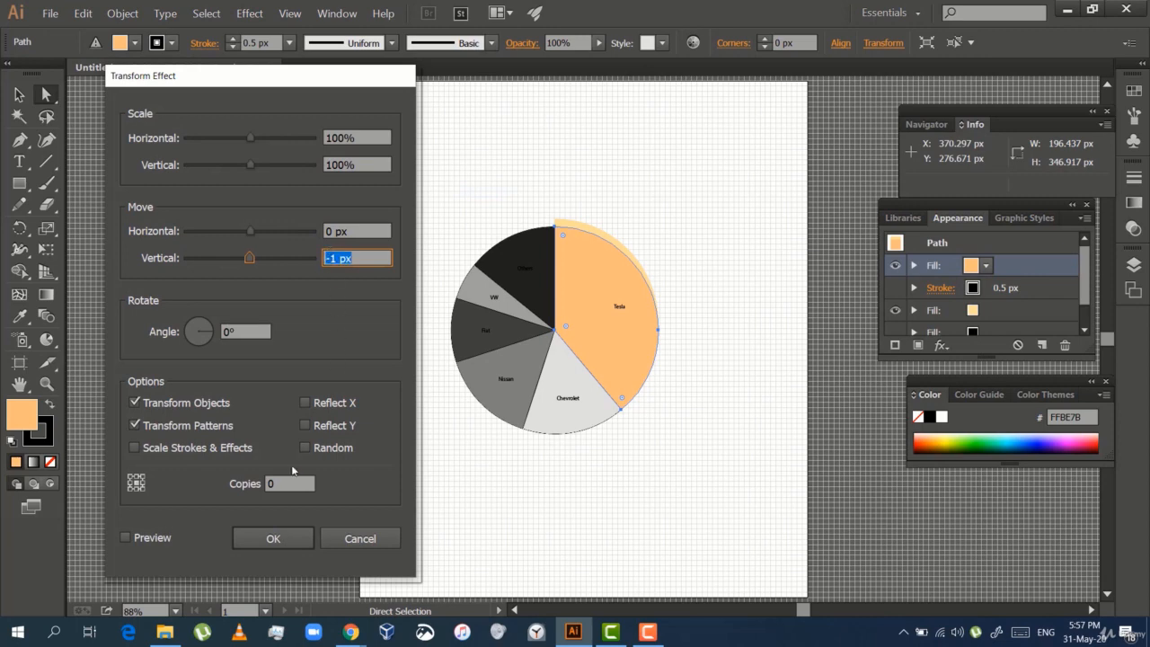
click(289, 483)
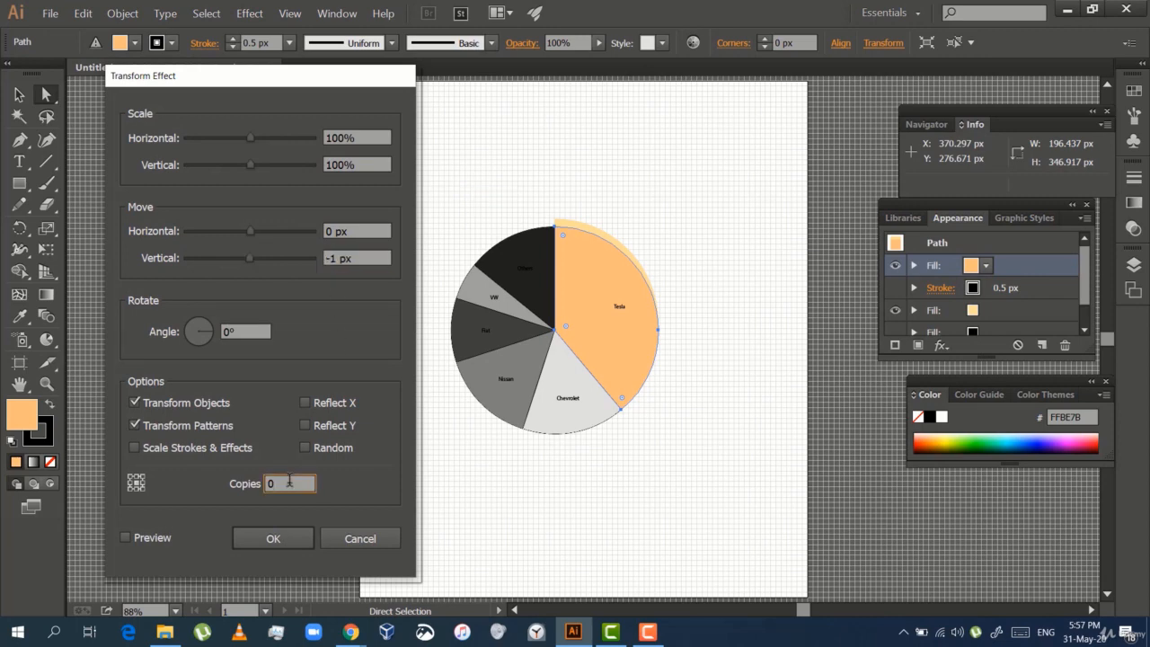
key(Up)
key(Up)
key(Up)
click(126, 538)
click(308, 532)
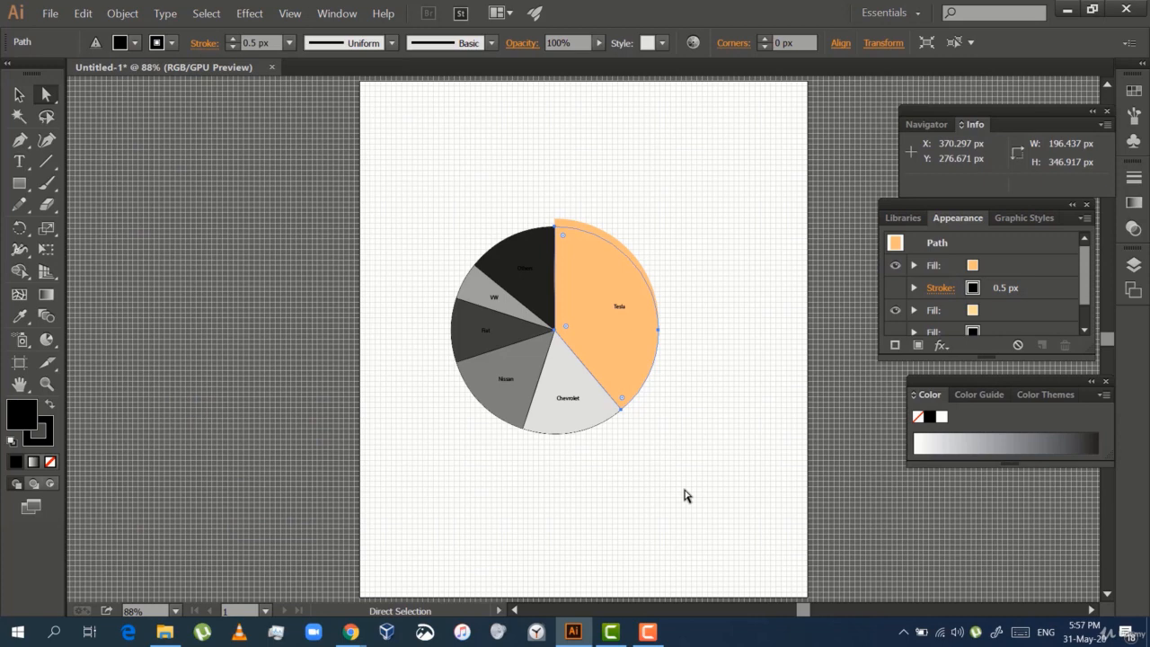
Extend the appearance list to show all attributes, and remove the stroke from the Others slice
click(1045, 344)
mouse_move(1045, 346)
mouse_down()
mouse_move(1029, 252)
mouse_move(1033, 406)
mouse_up()
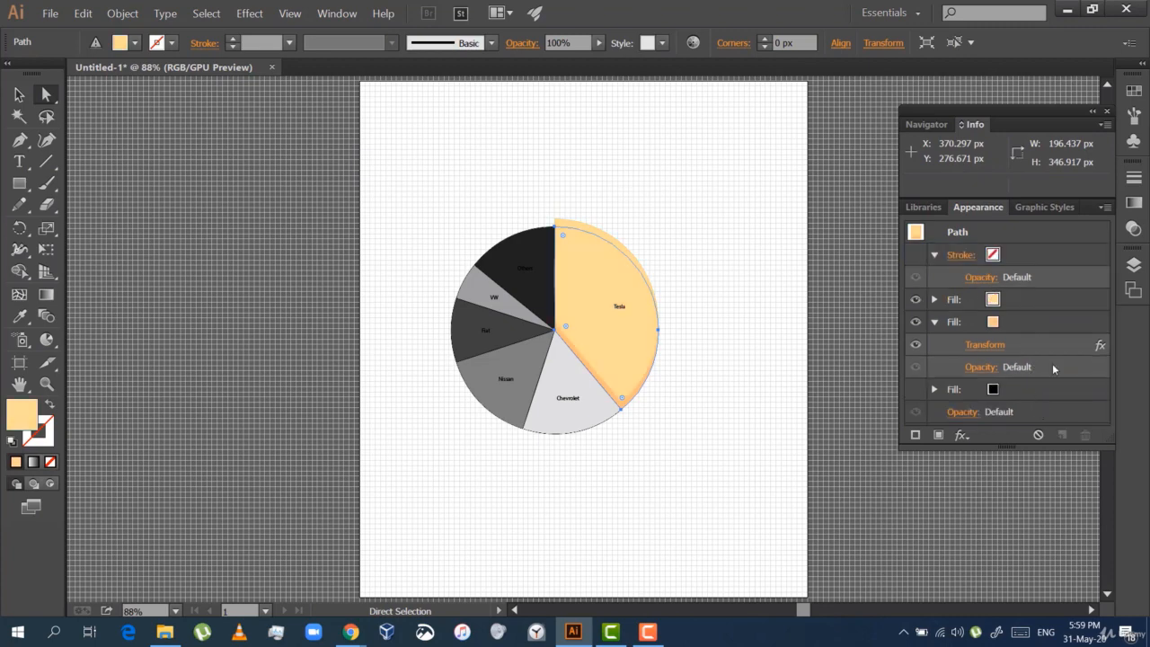
click(642, 385)
click(539, 303)
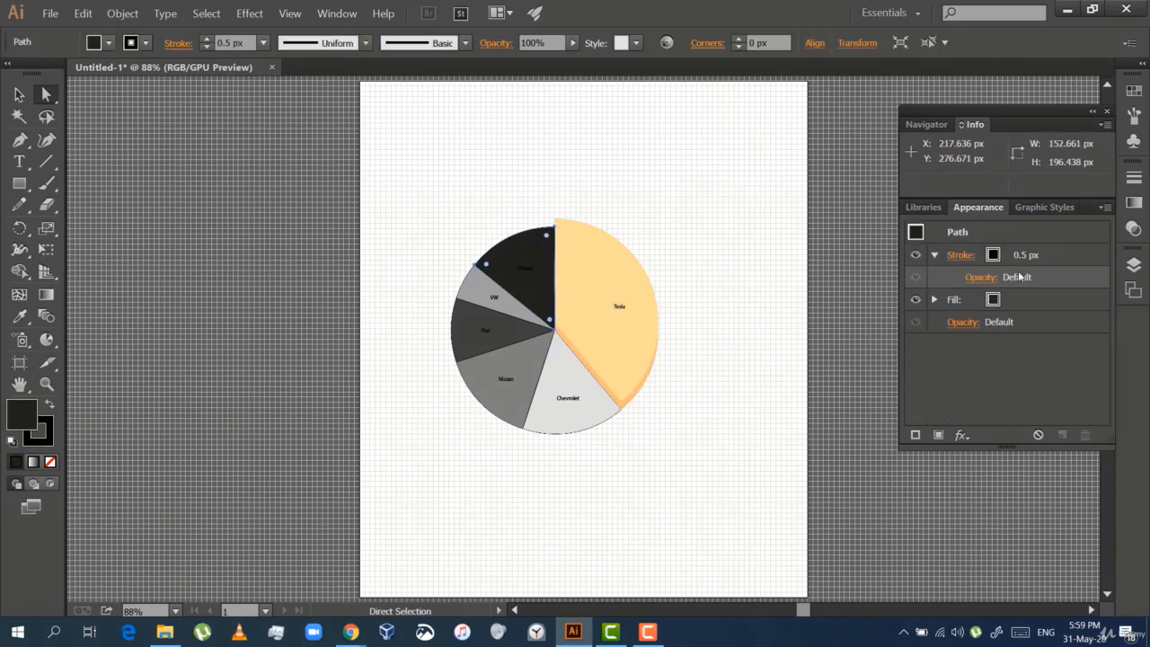
click(991, 255)
click(816, 286)
click(1007, 304)
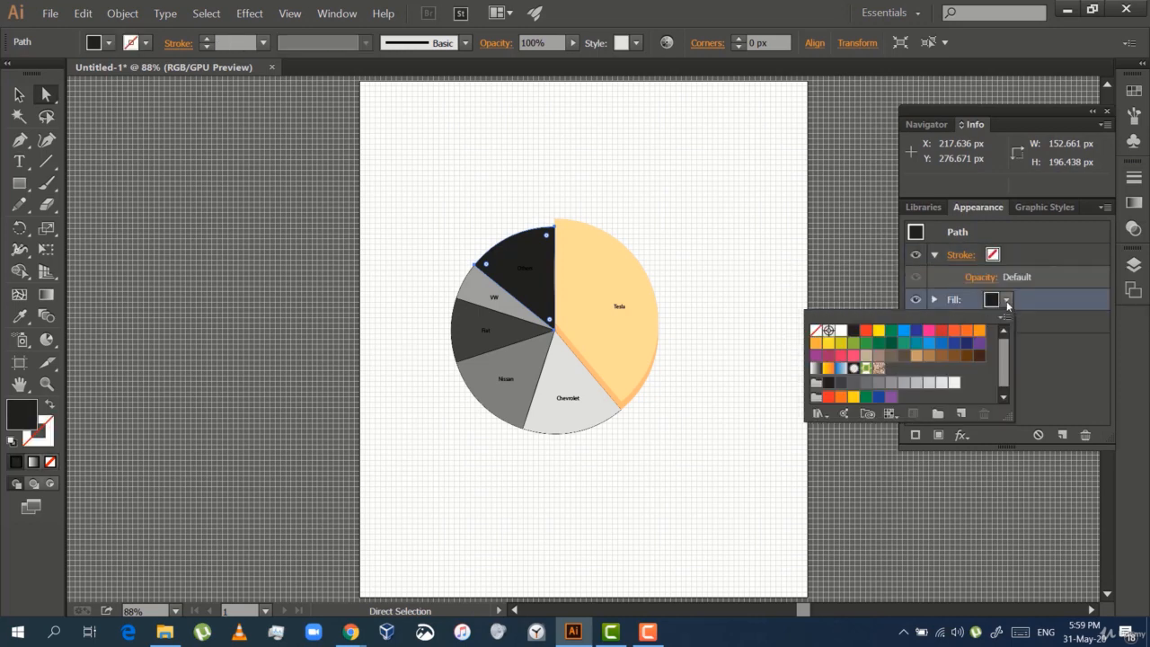
click(981, 355)
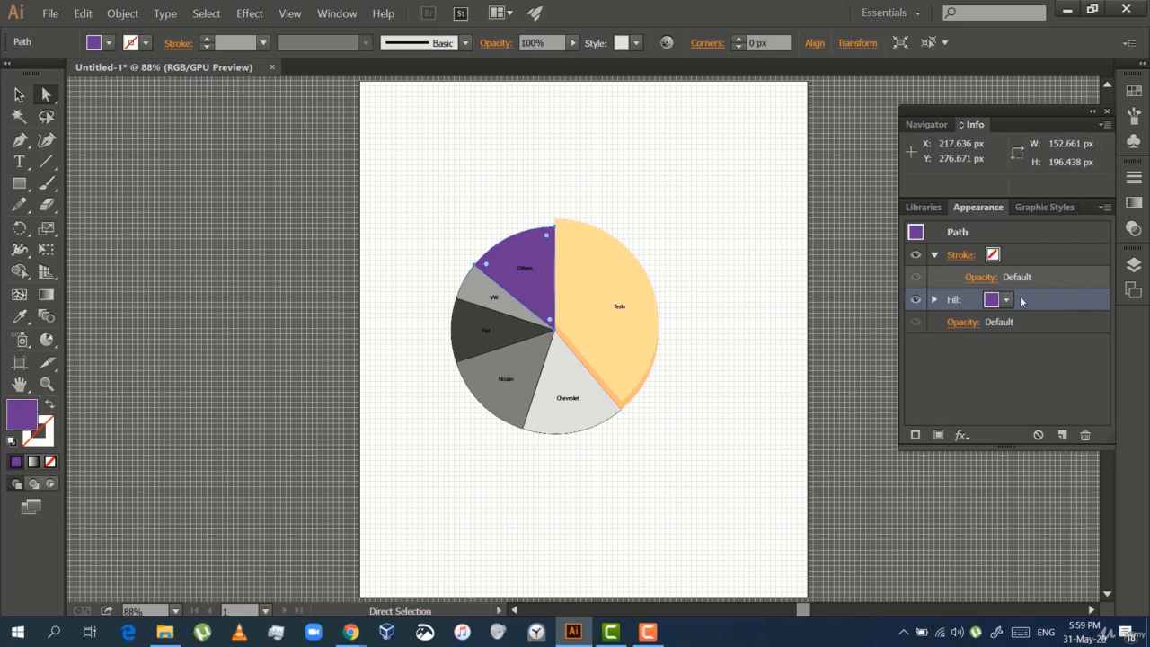
click(1007, 301)
click(1007, 302)
shift+click(991, 306)
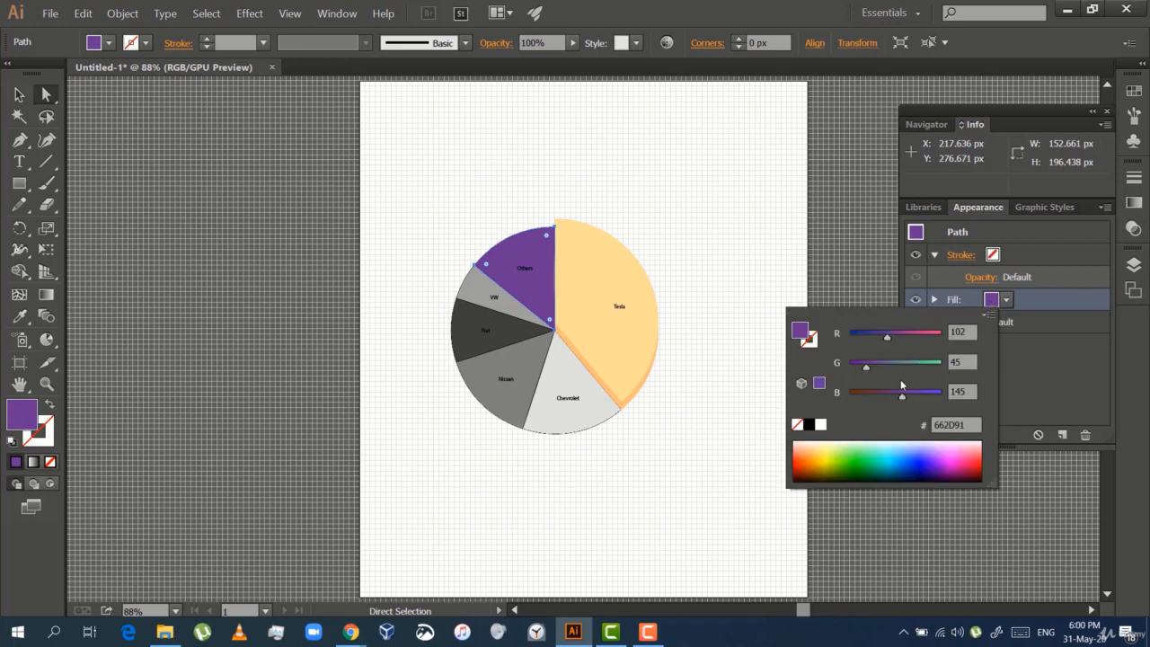
drag(949, 469, 950, 479)
Nudge the Others slice slightly upward and fill it with the dark magenta swatch
key(Up)
click(1006, 301)
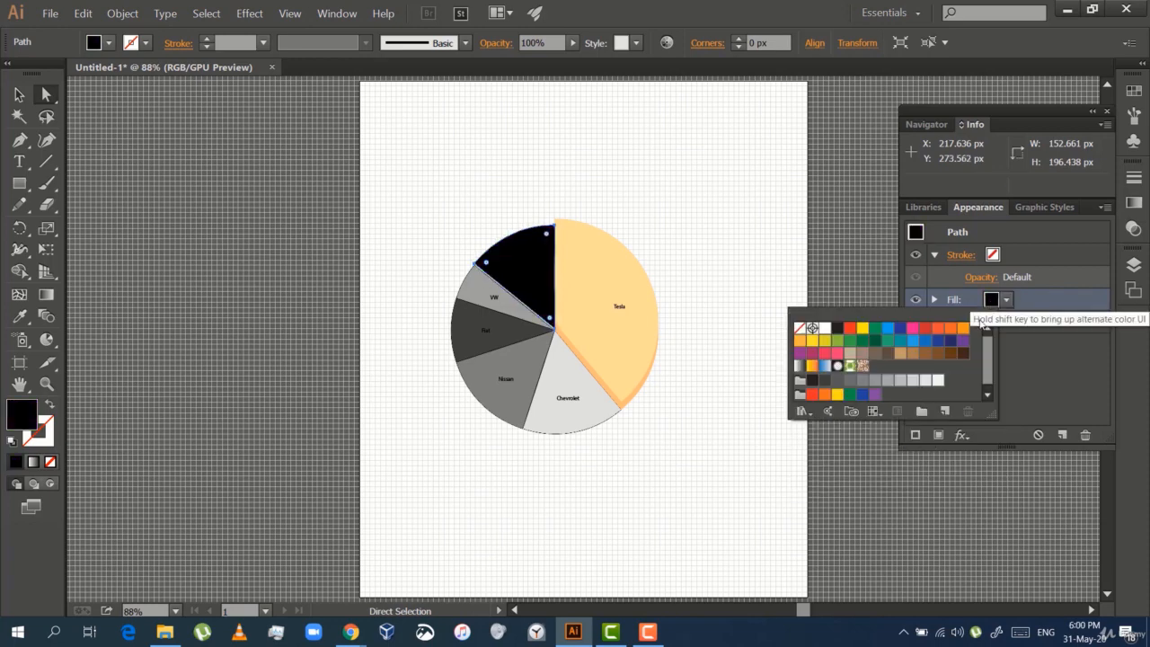
click(801, 411)
click(908, 487)
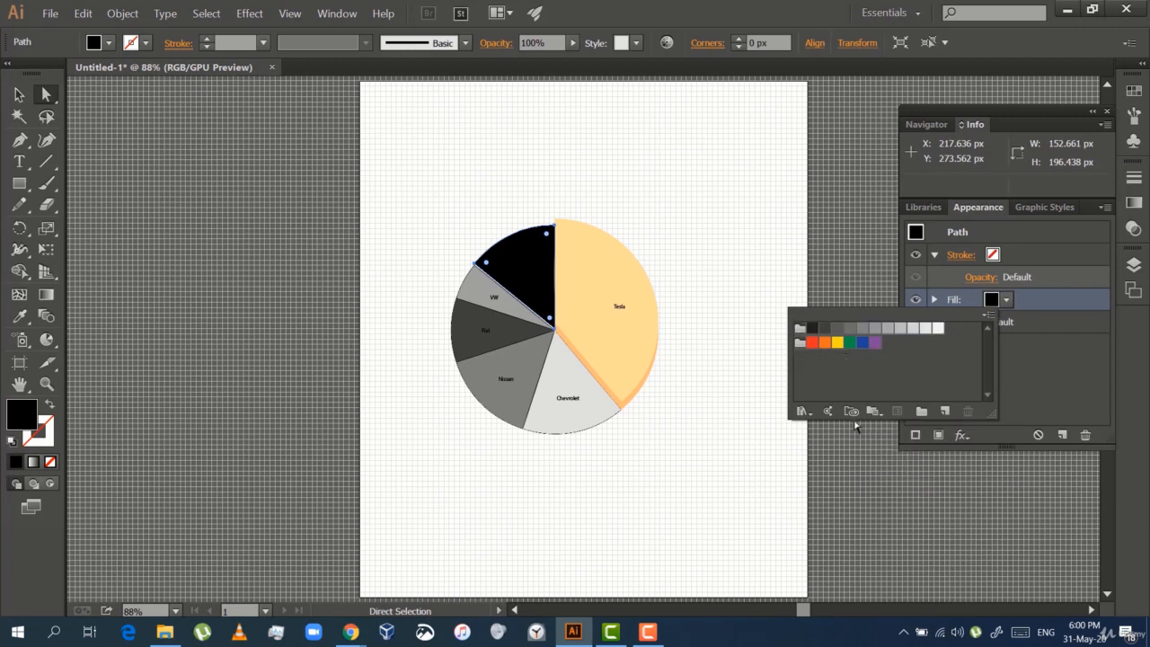
click(853, 413)
click(890, 430)
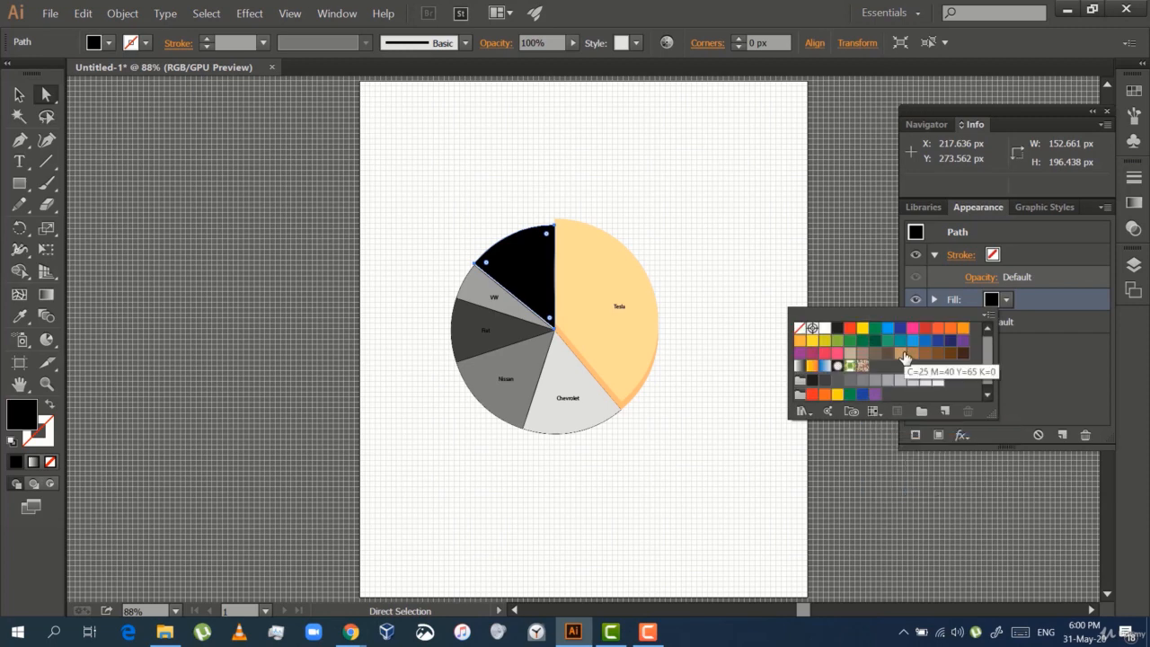
click(811, 353)
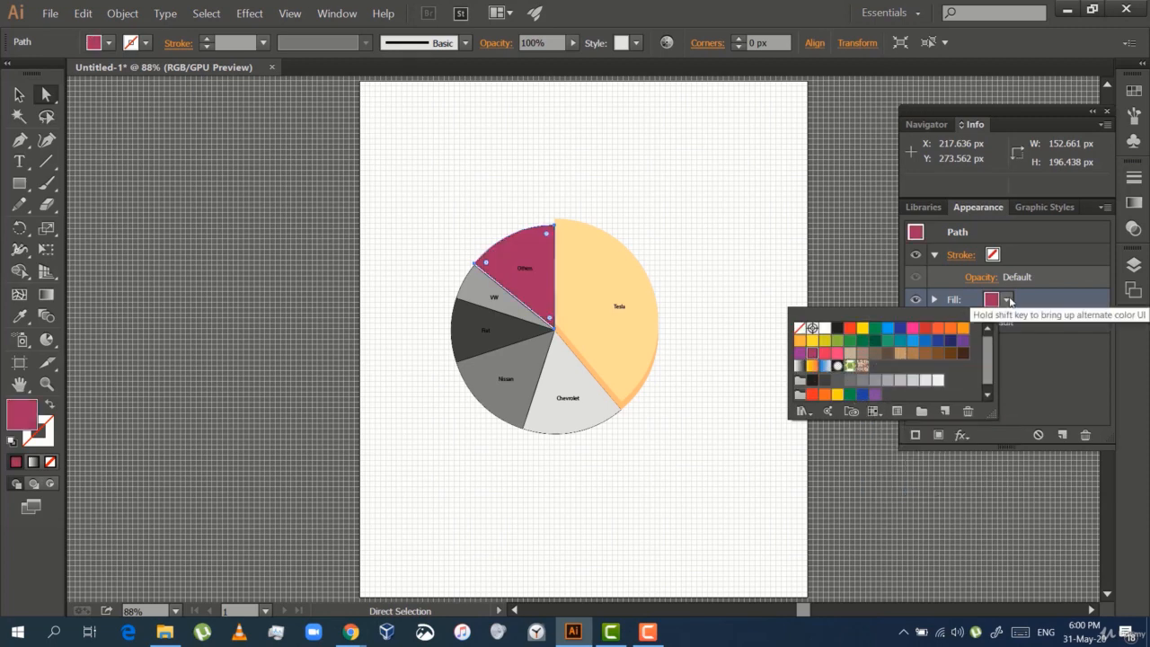
Select the VW slice and fill it with the pink swatch
click(499, 305)
click(1006, 299)
click(854, 355)
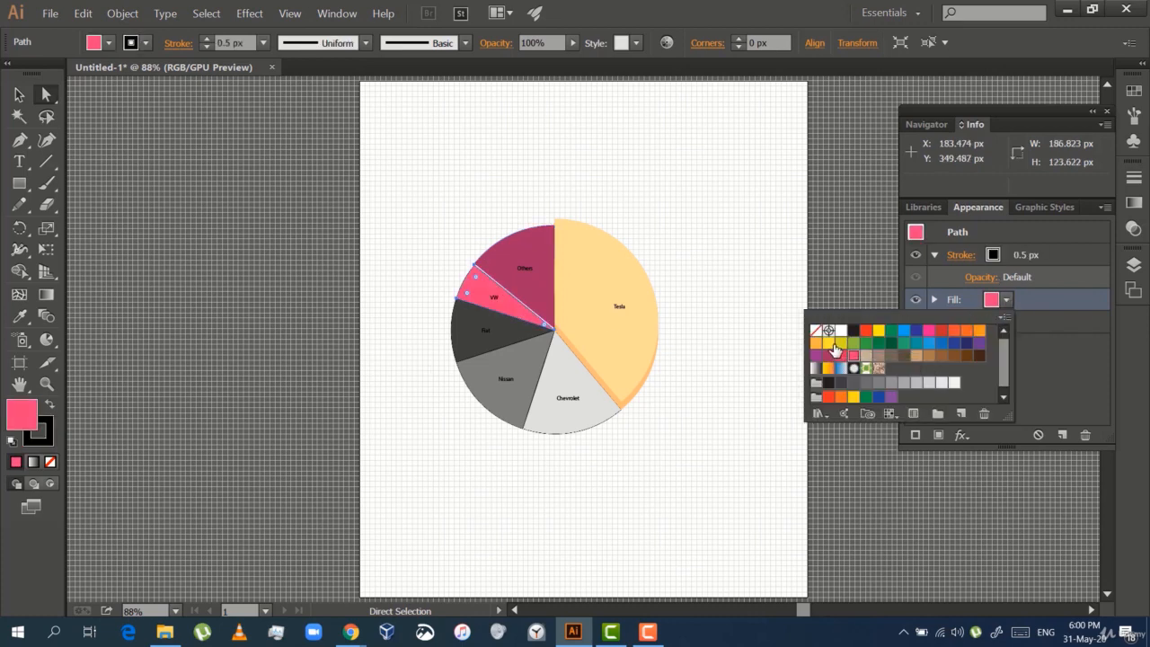
Change the VW slice's fill to the bright blue swatch and fill the Fiat slice with a light brown swatch
click(931, 347)
click(508, 337)
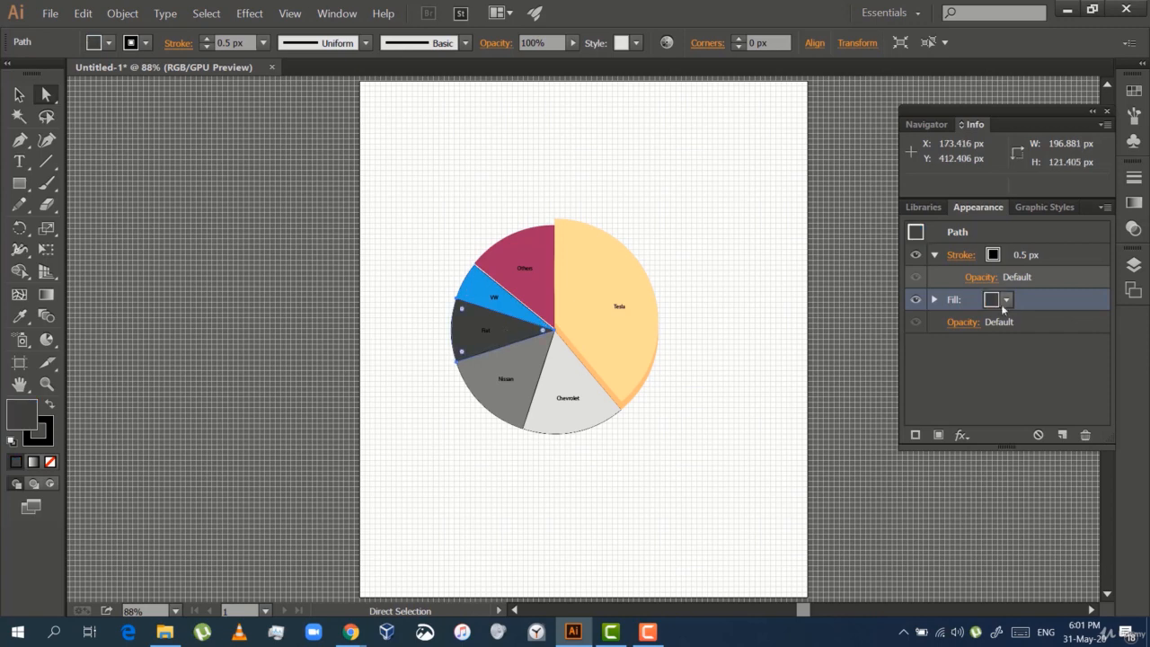
click(1007, 300)
click(929, 355)
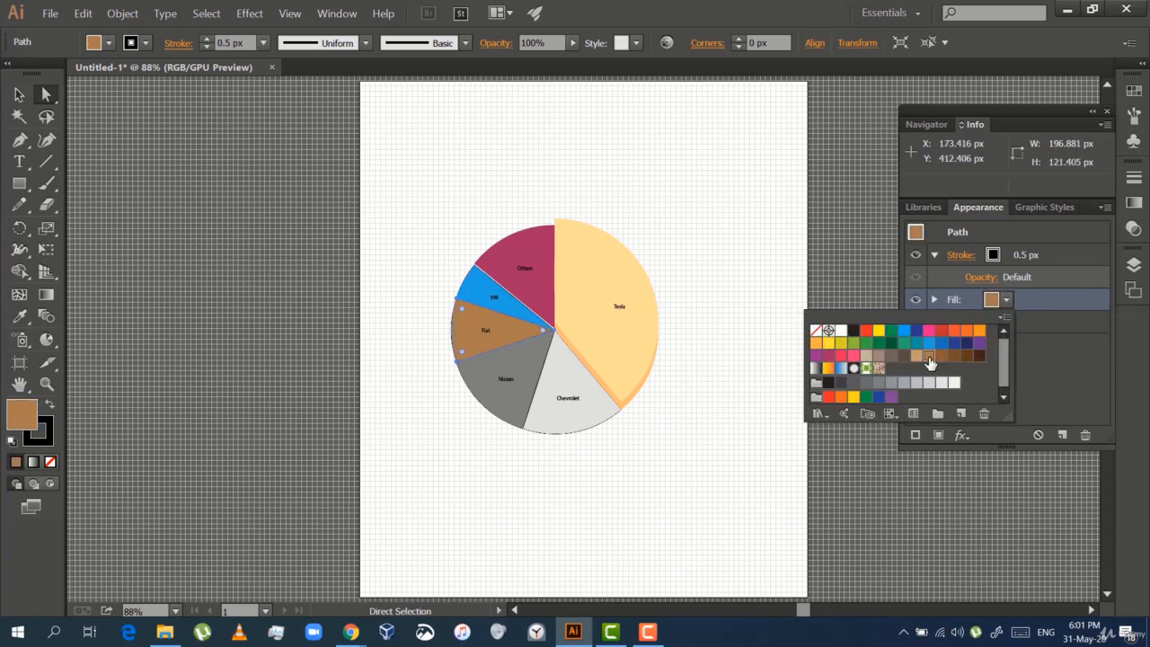
Try a dark gray swatch from the Neutral swatch library on the Fiat slice, and close the library
click(890, 414)
click(916, 446)
click(820, 414)
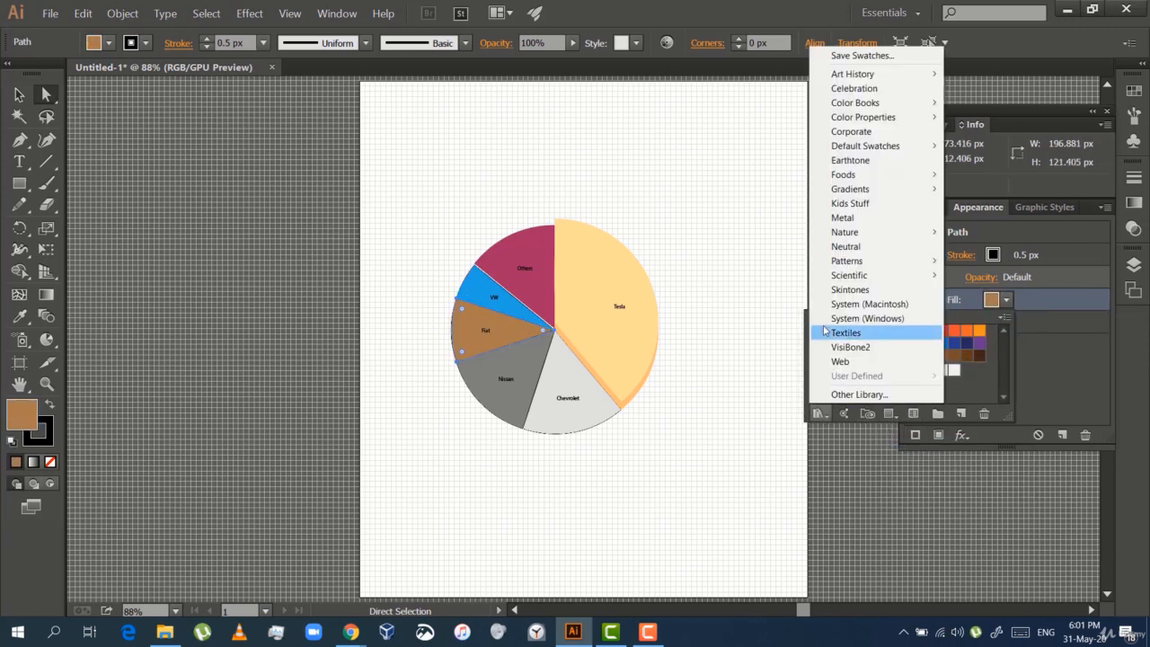
click(840, 248)
click(556, 367)
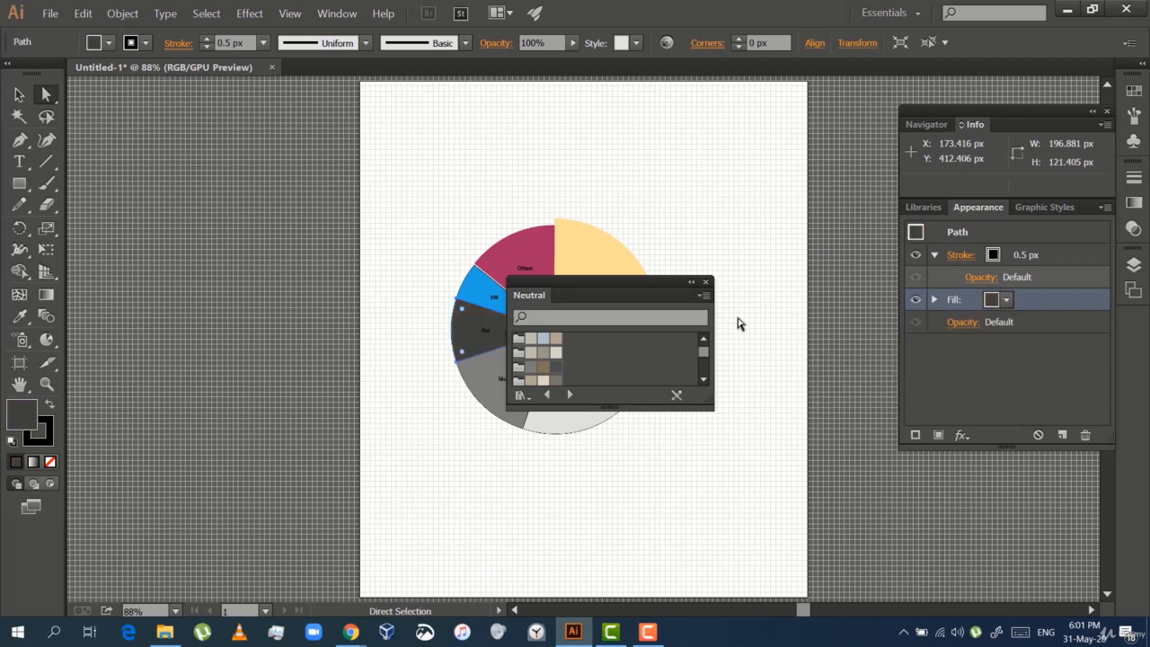
click(705, 282)
Open the Earthtone swatch library and add its second and third color groups to the document swatches
click(1007, 299)
click(1004, 317)
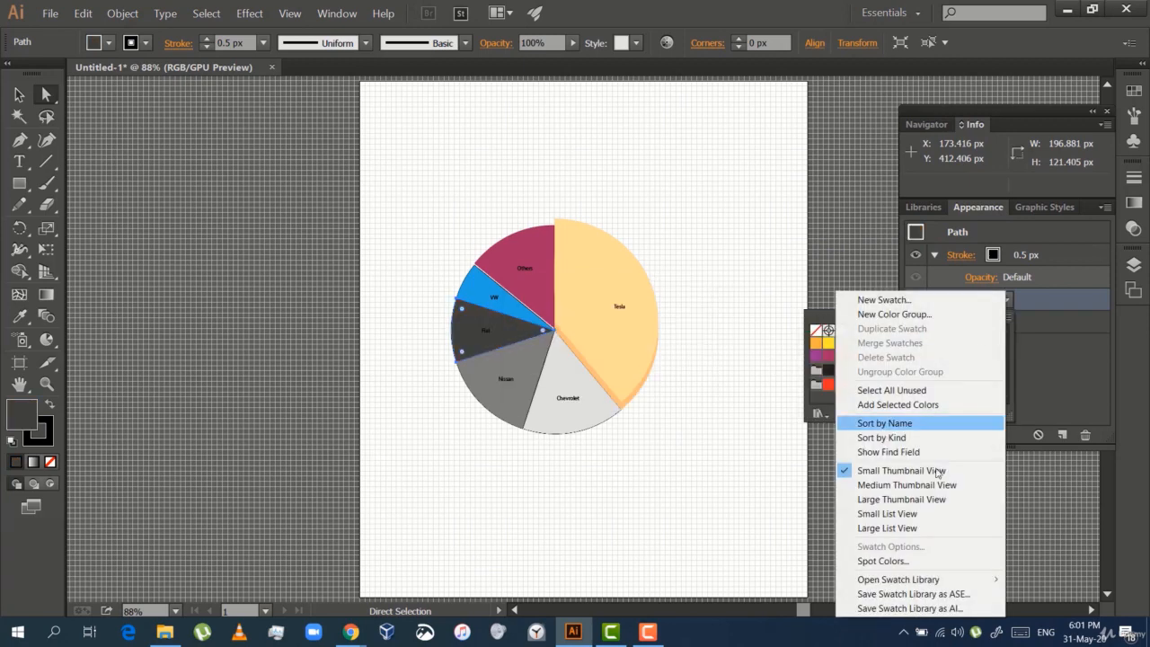
mouse_move(899, 561)
click(1034, 121)
click(521, 353)
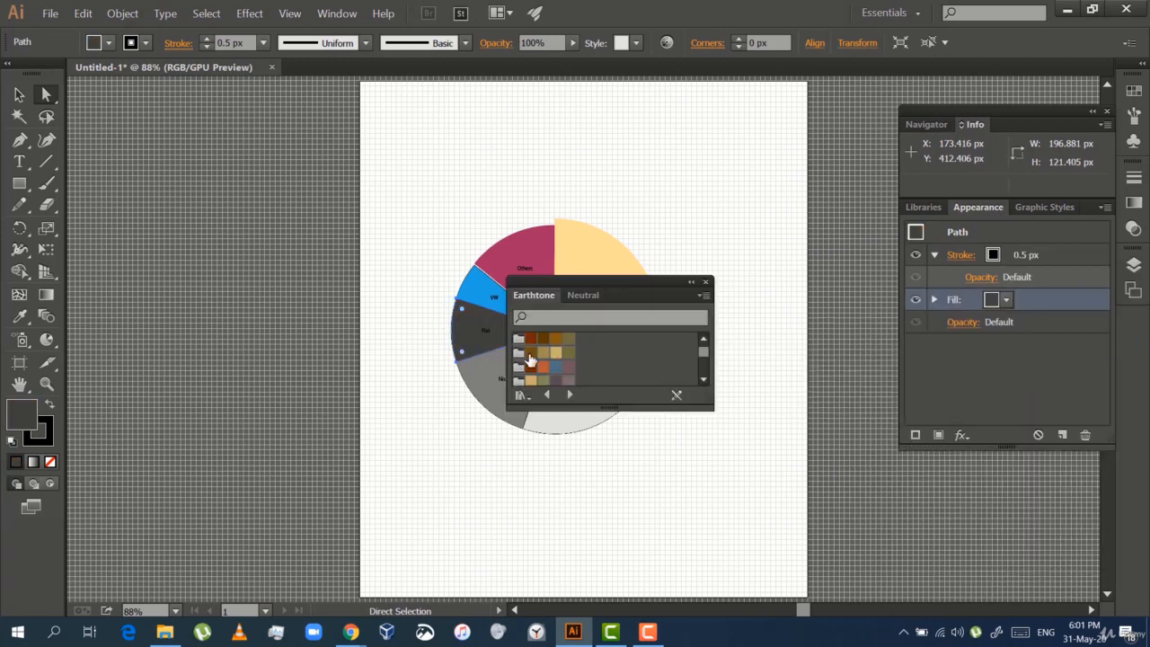
click(519, 368)
Close the swatch library and fill the Fiat slice with the slate blue from the added Earthtone colors
click(1007, 301)
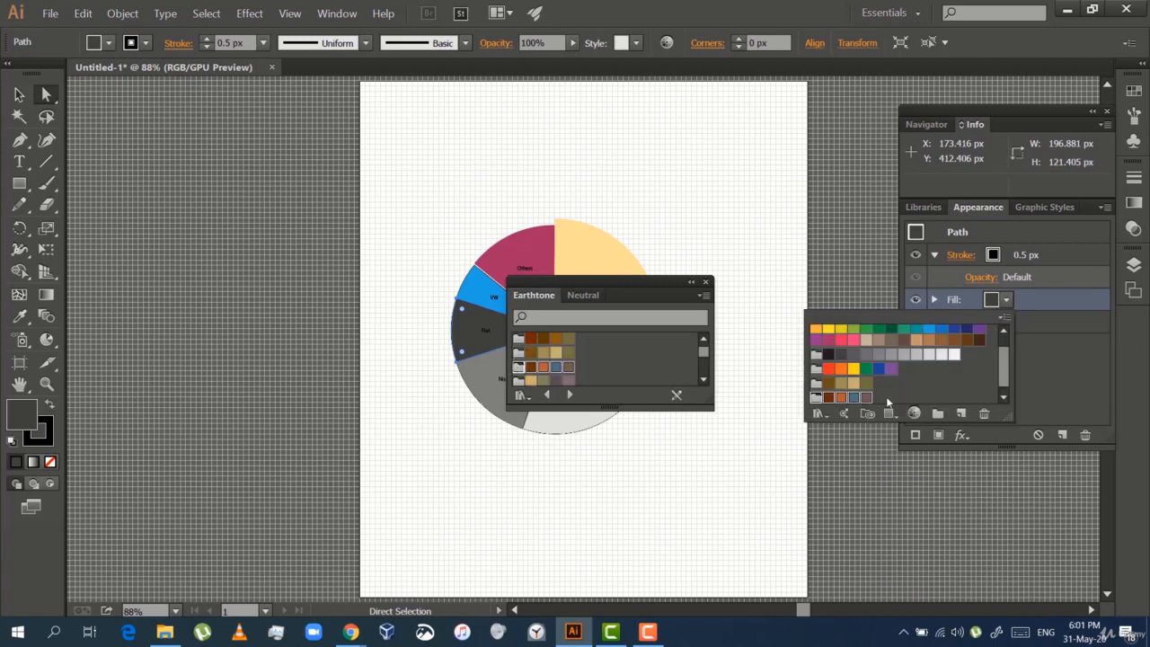
click(705, 282)
click(854, 397)
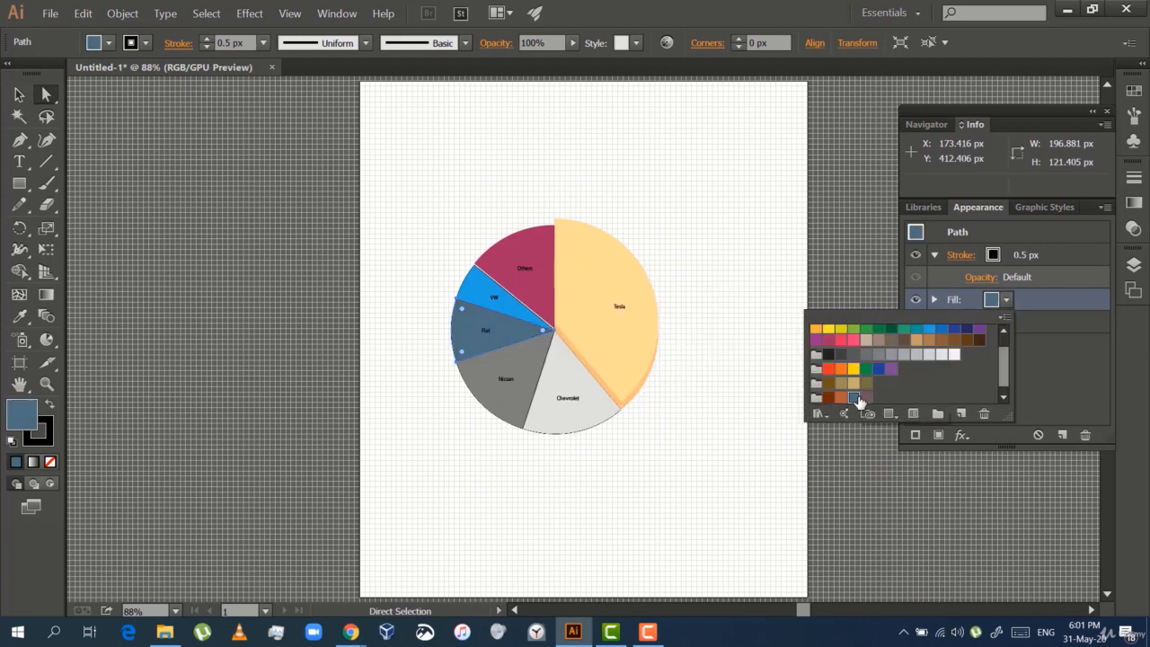
Select the Others slice and fill it with the mauve Earthtone swatch
click(534, 286)
click(991, 299)
click(866, 397)
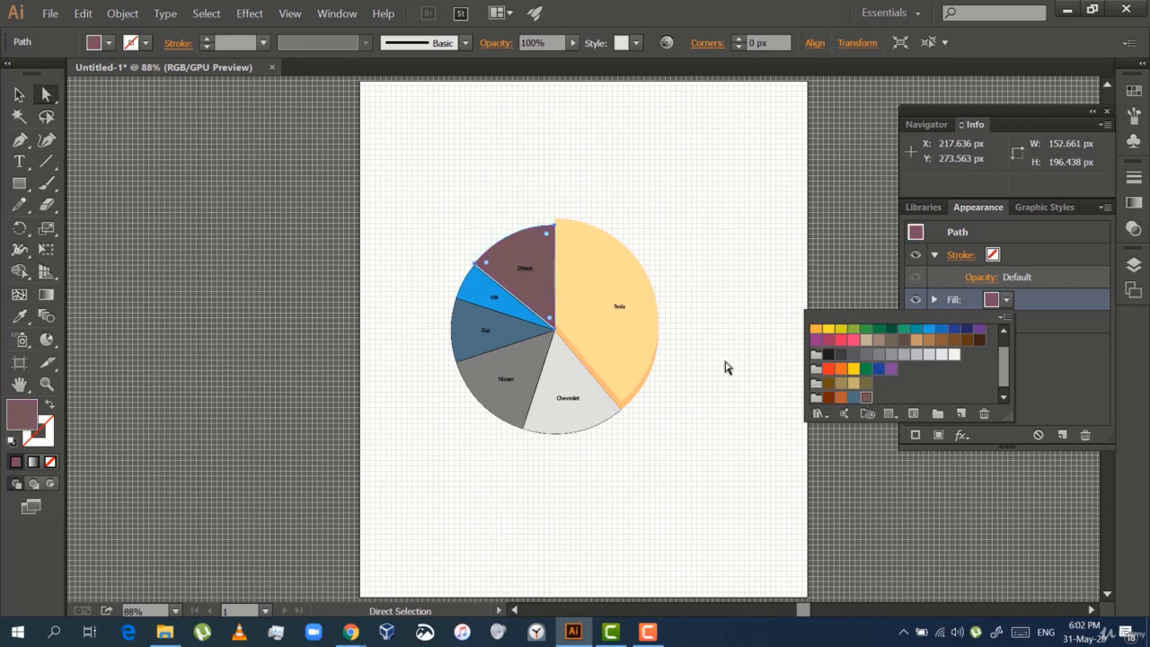
key(Escape)
Select the Nissan slice and fill it with the light tan Earthtone swatch
click(517, 387)
click(1008, 299)
click(855, 387)
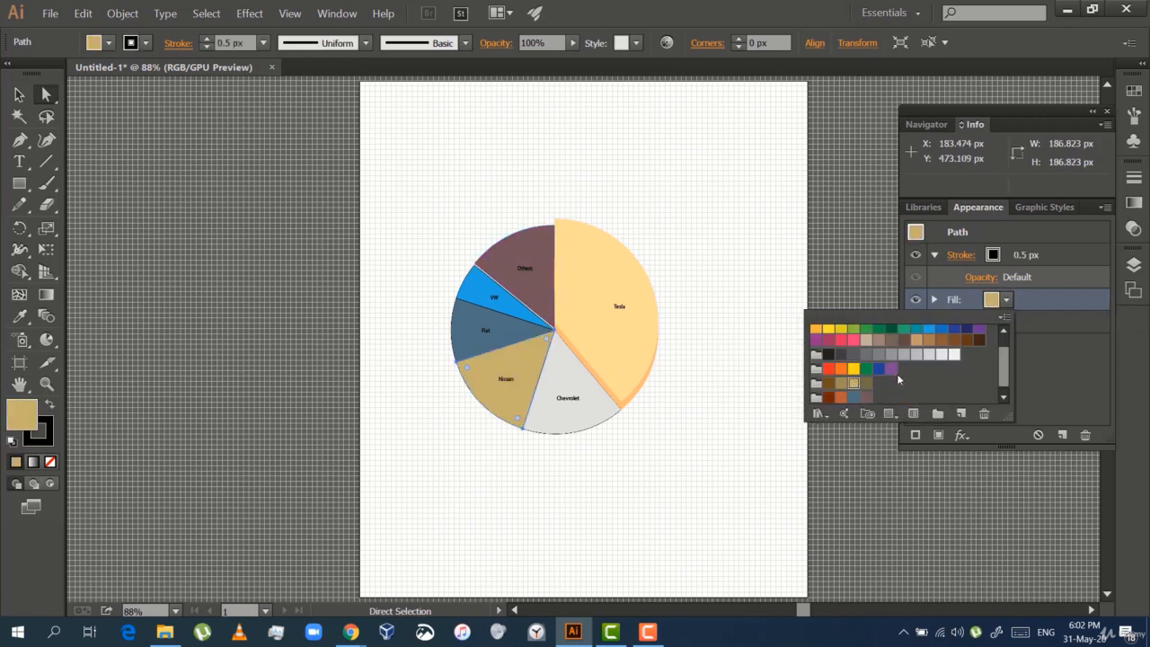
click(1031, 325)
Select the Chevrolet slice and fill it with the dark brown Earthtone swatch
click(571, 400)
click(994, 299)
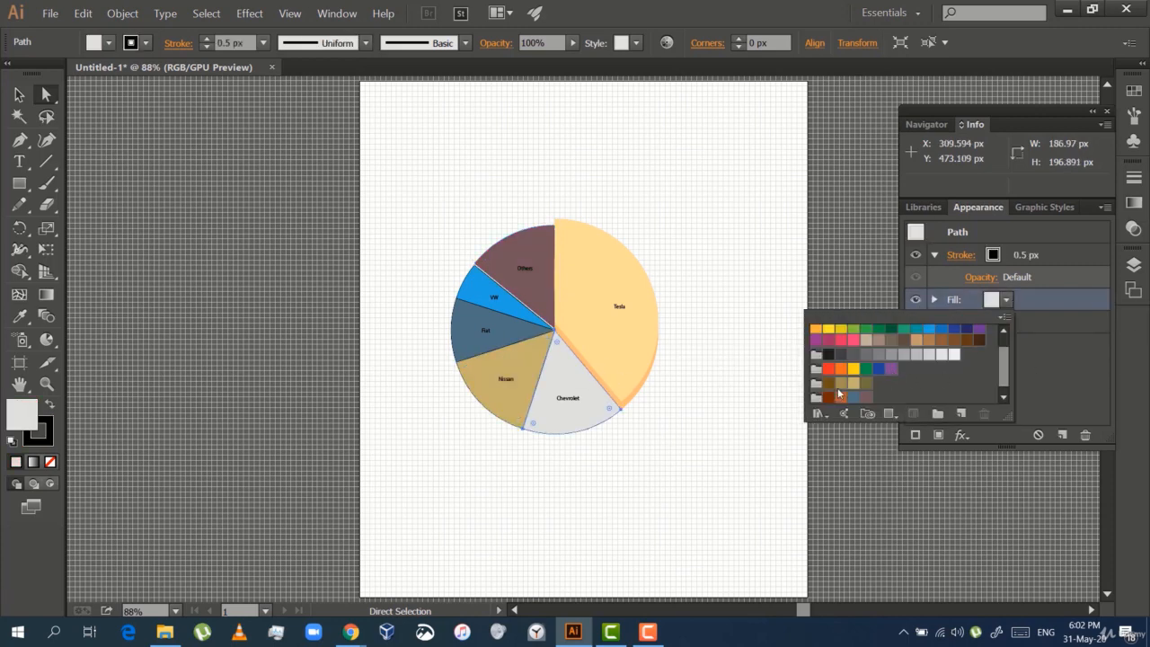
click(829, 383)
Hide the stroke on the Chevrolet, Nissan, Fiat, VW and Others slices, one slice at a time
click(992, 259)
click(914, 257)
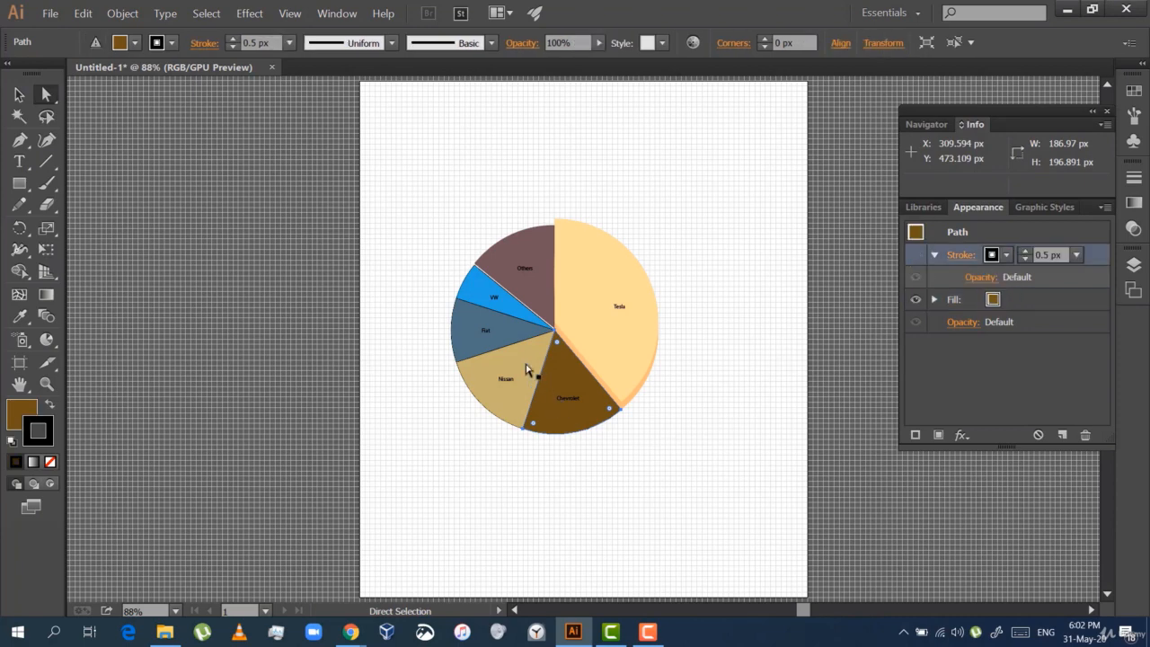
click(526, 369)
click(916, 257)
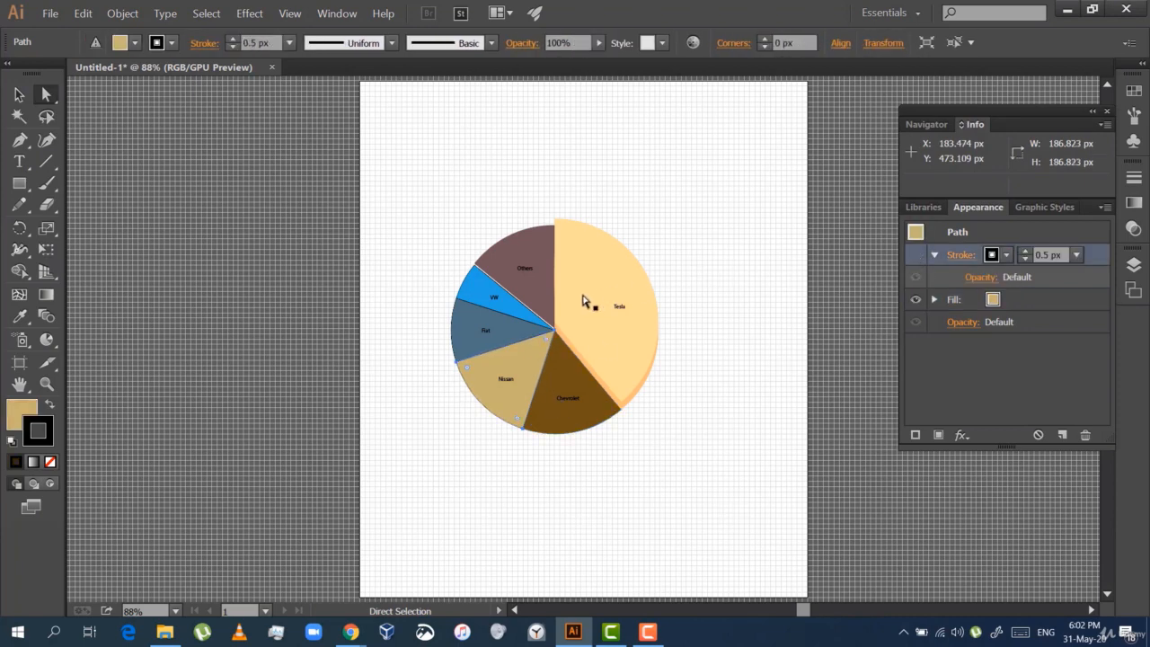
click(516, 329)
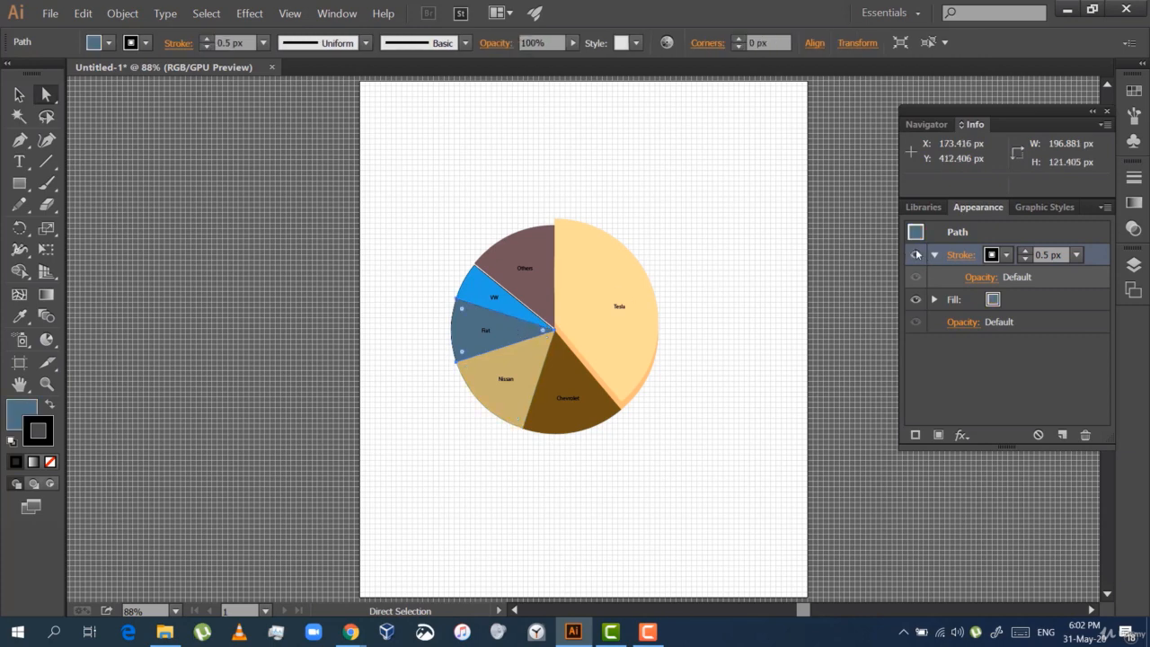
click(517, 307)
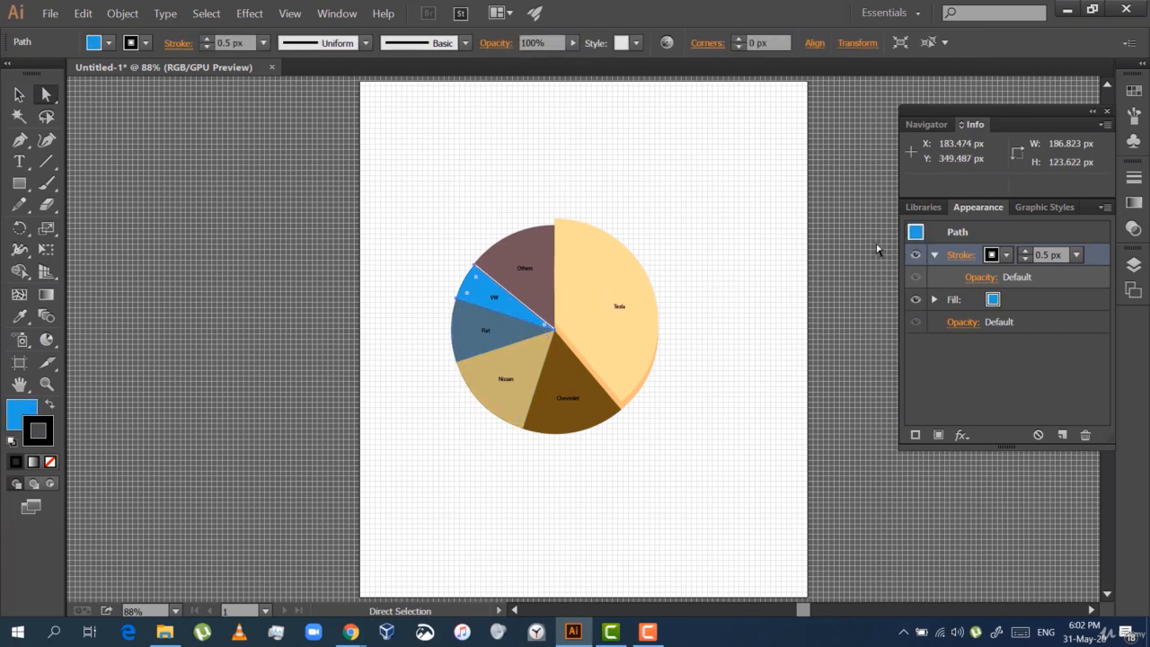
click(916, 257)
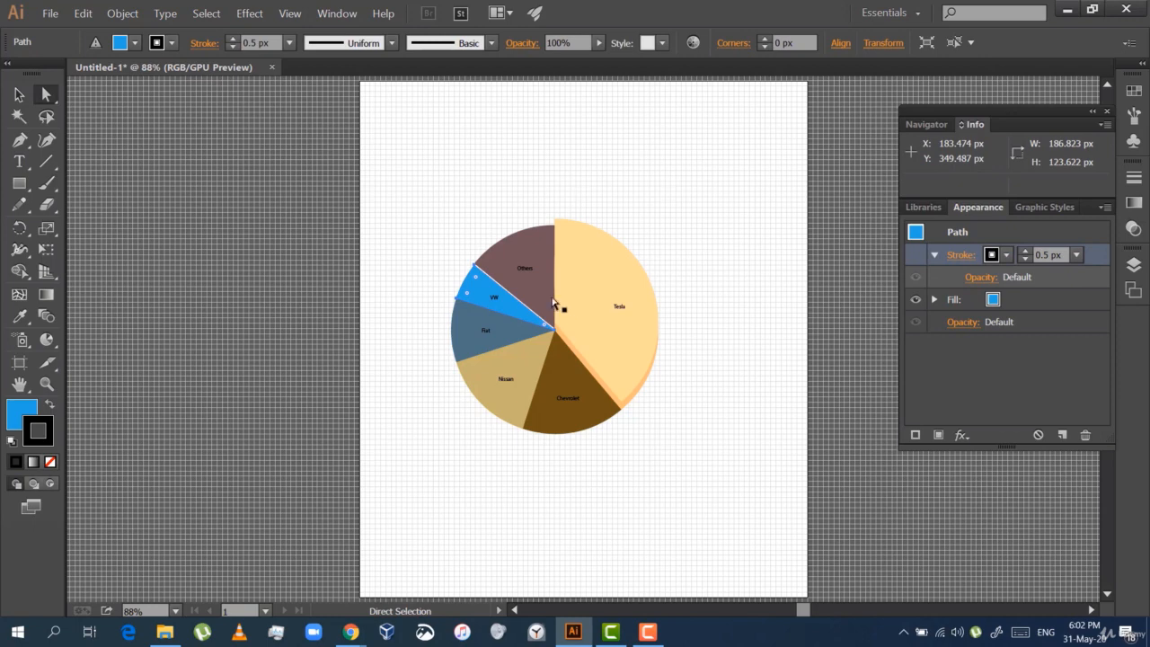
click(551, 306)
click(916, 254)
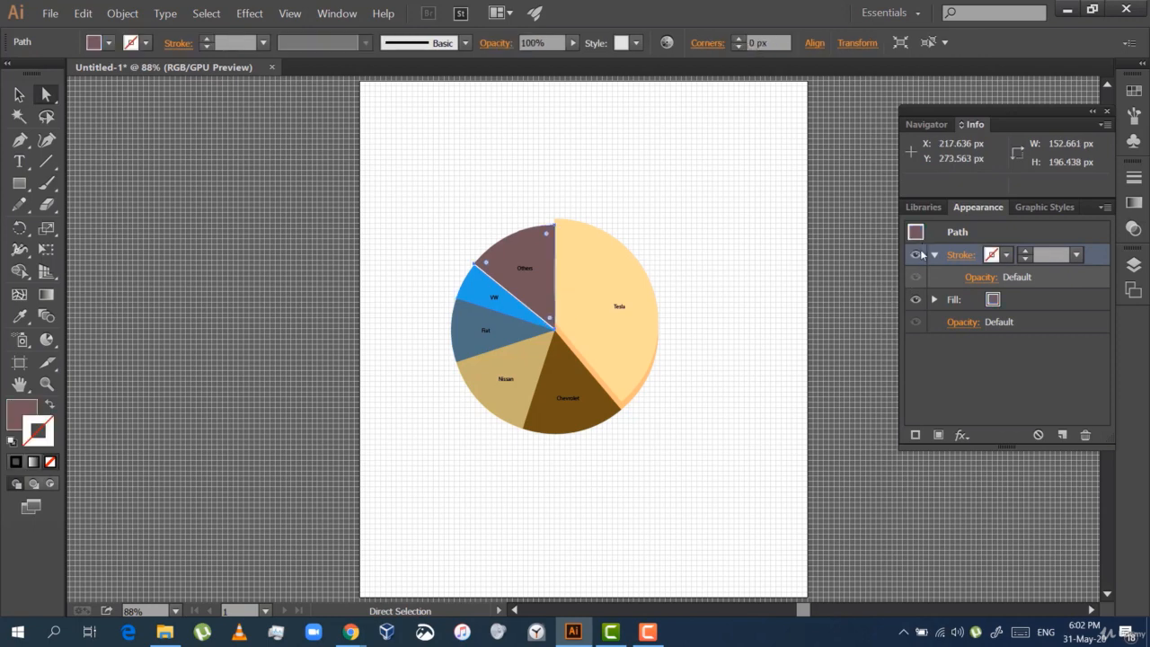
Select the Tesla slice and the Transform effect on its orange fill
click(590, 300)
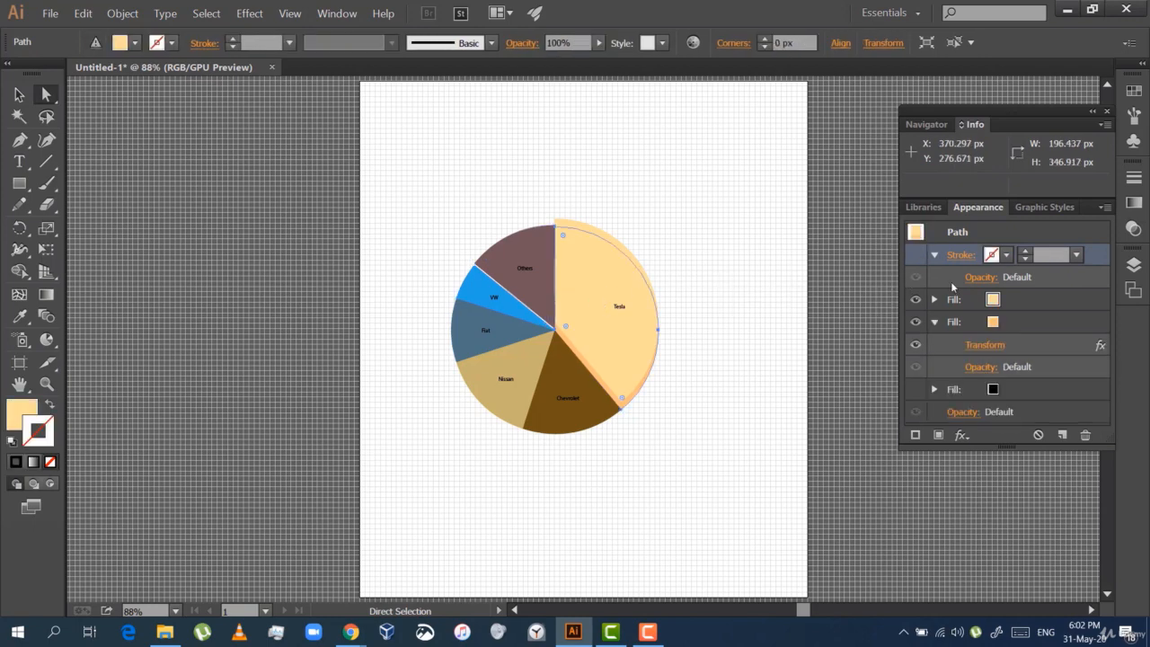
click(1027, 344)
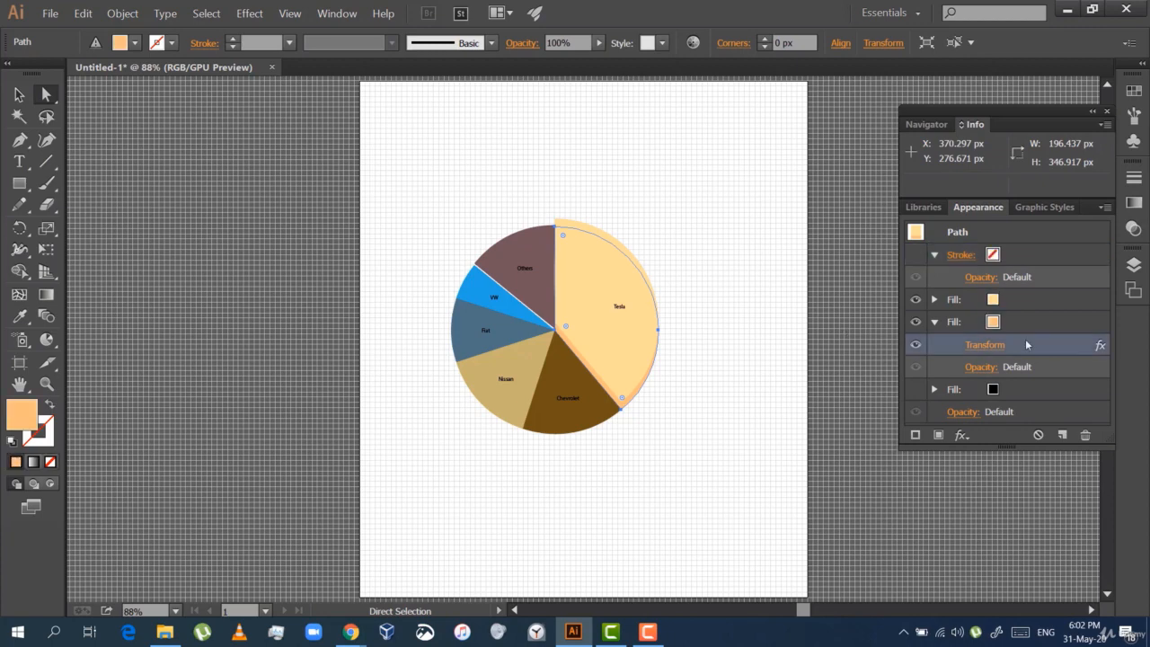